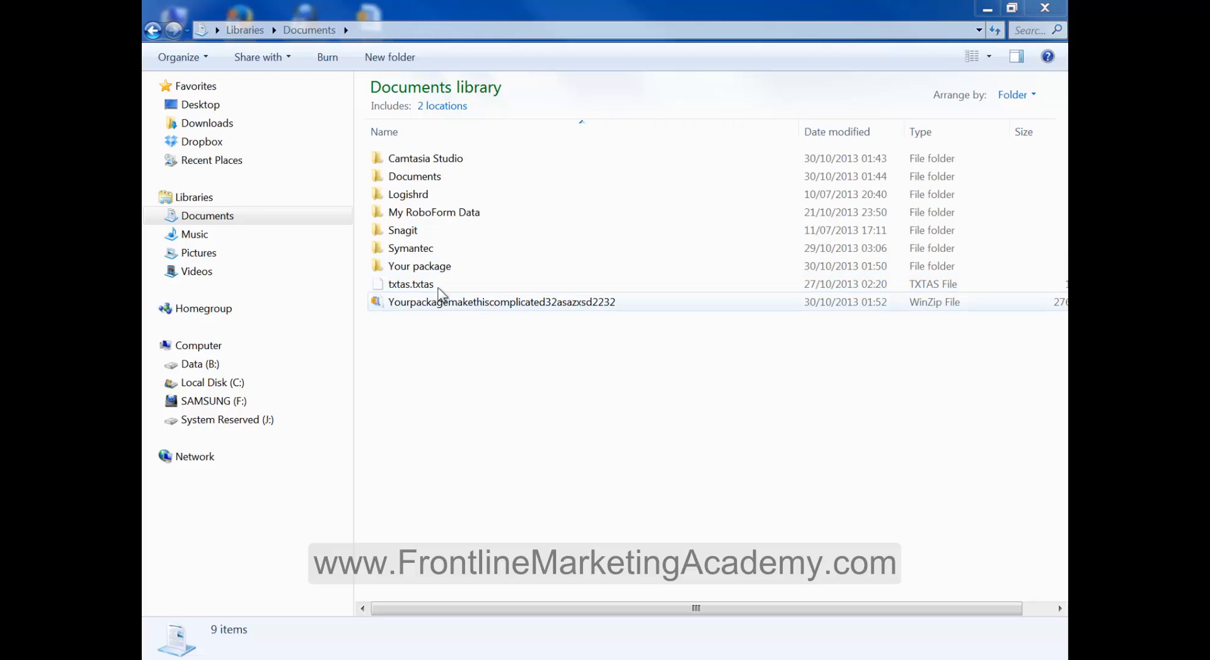
Close the Documents library window and connect FileZilla to the FTP server with the entered details, establishing the connection in a new tab
left_click(1059, 15)
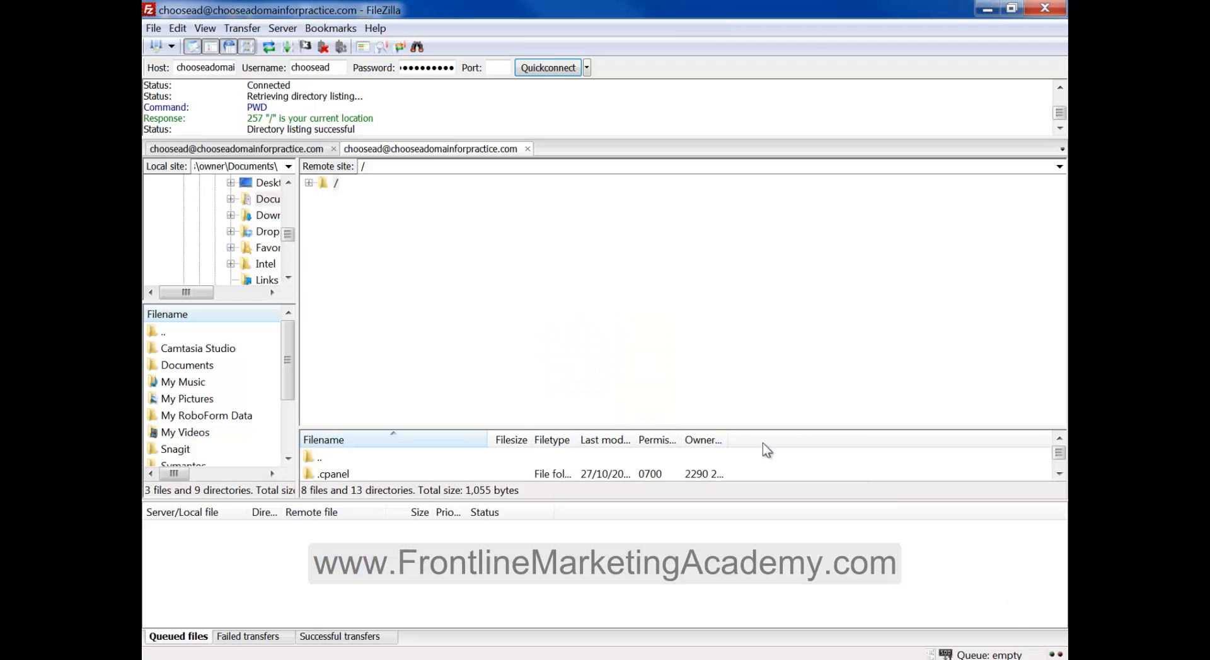
left_click(546, 67)
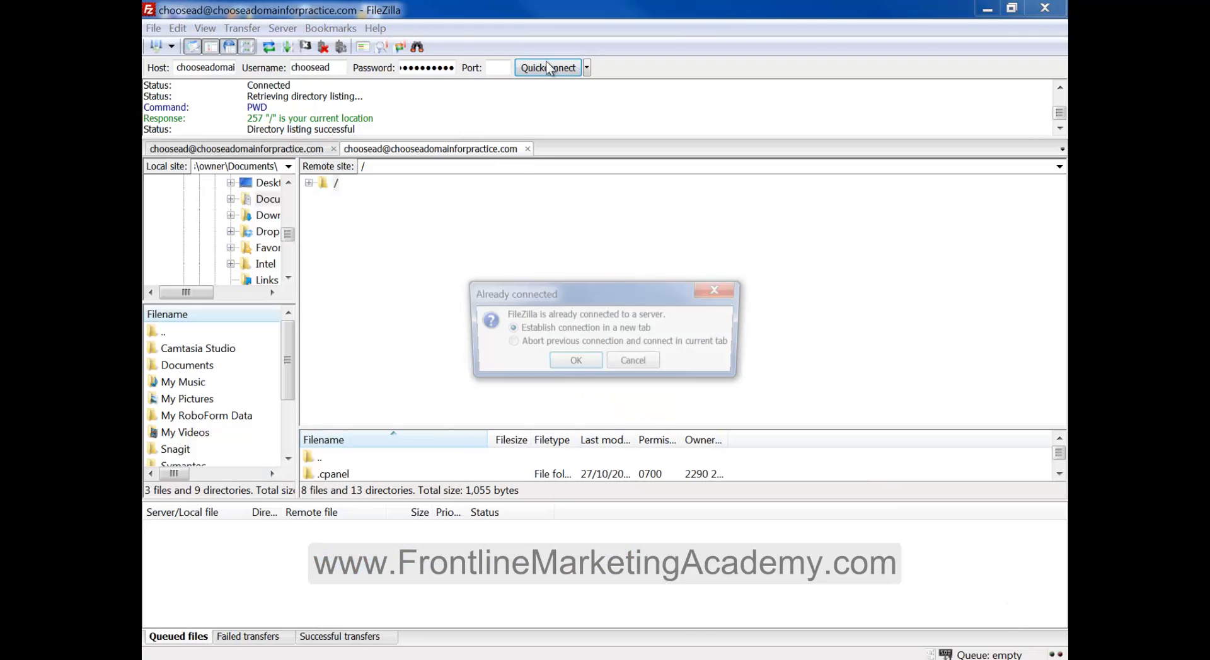
left_click(570, 362)
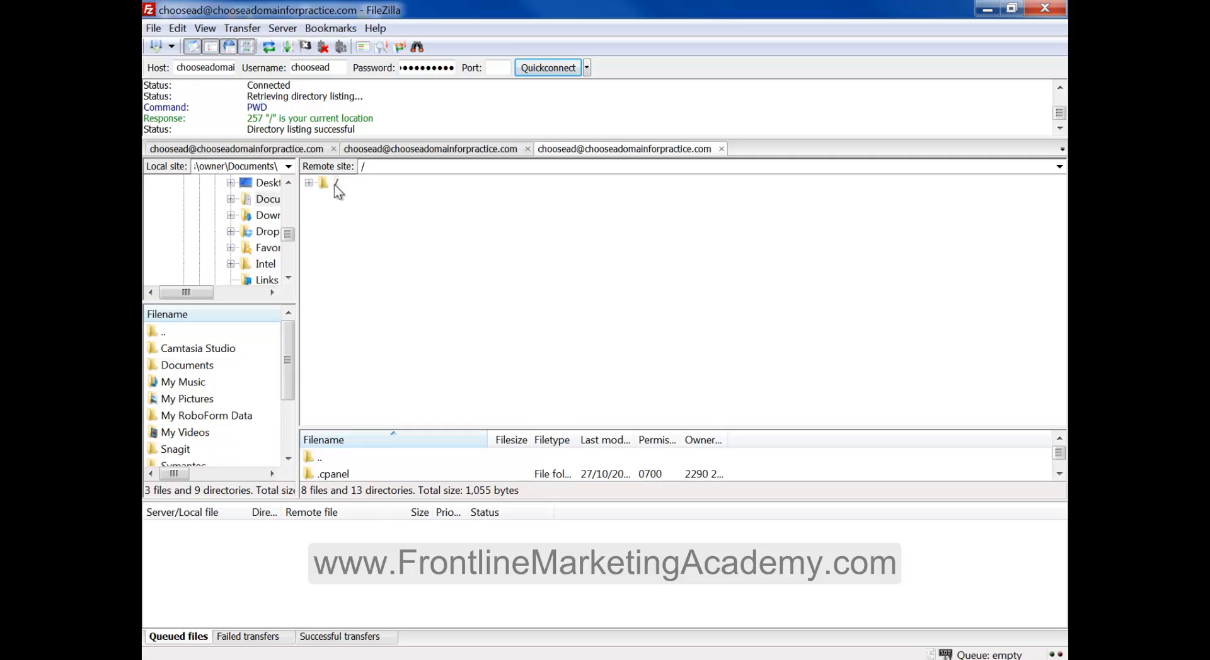
Expand the remote site's root directory and its public_html folder to list their subfolders
left_click(310, 184)
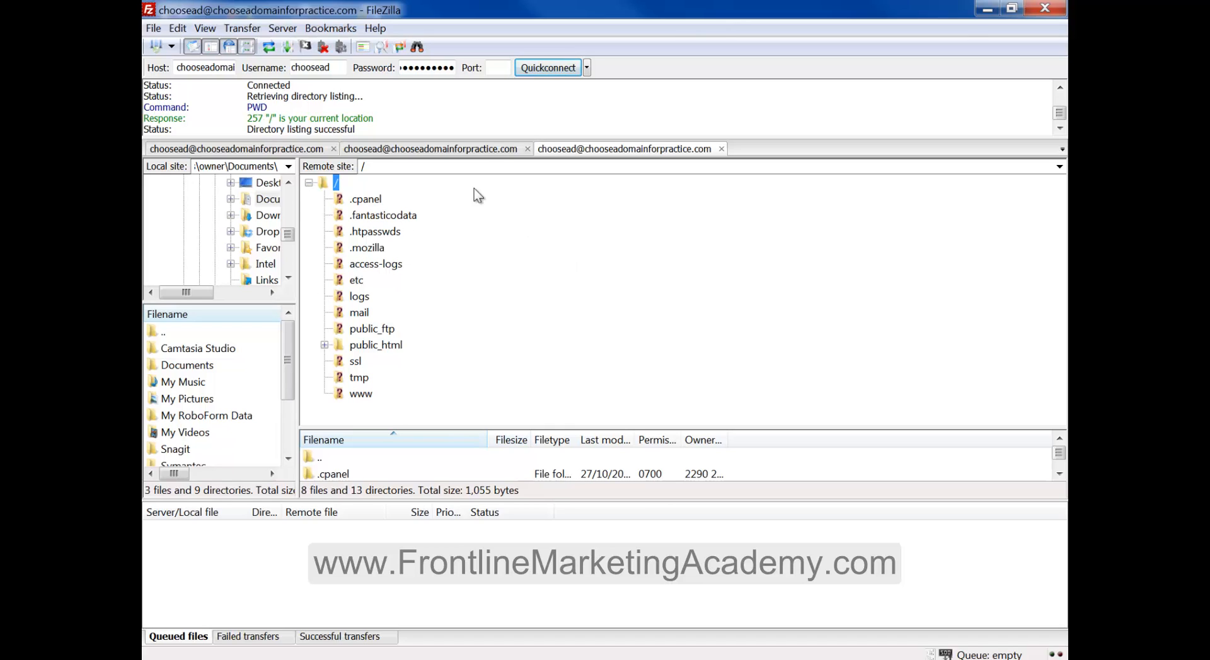
left_click(325, 346)
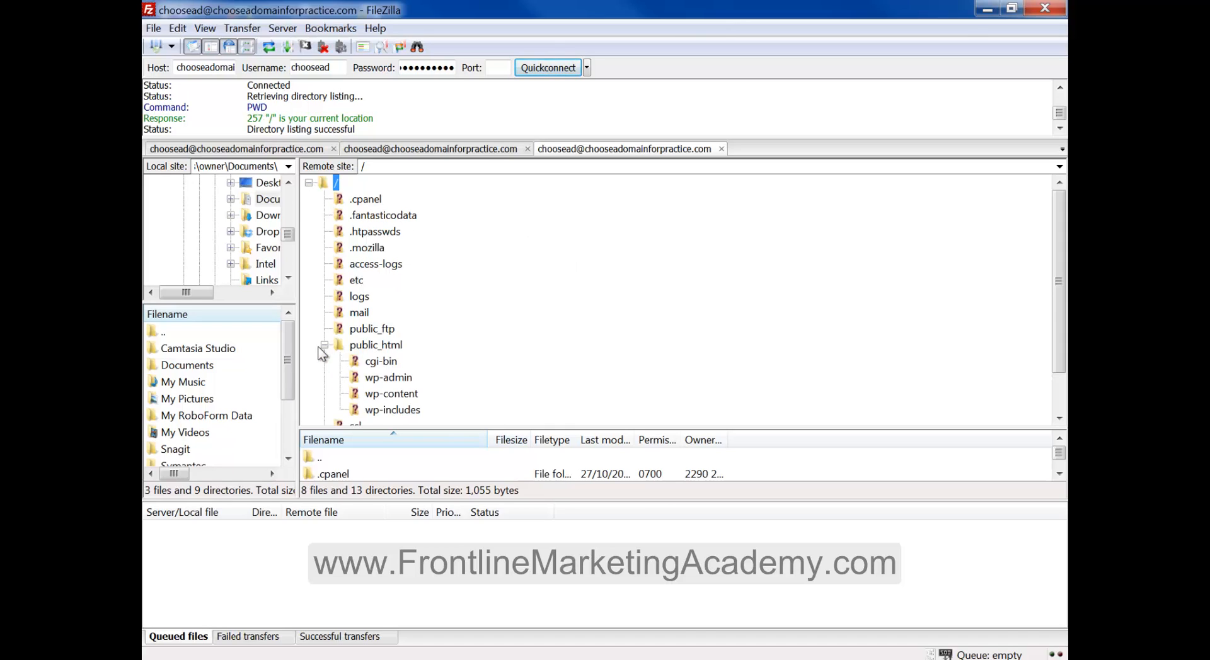
scroll(1057, 259, "down", 1)
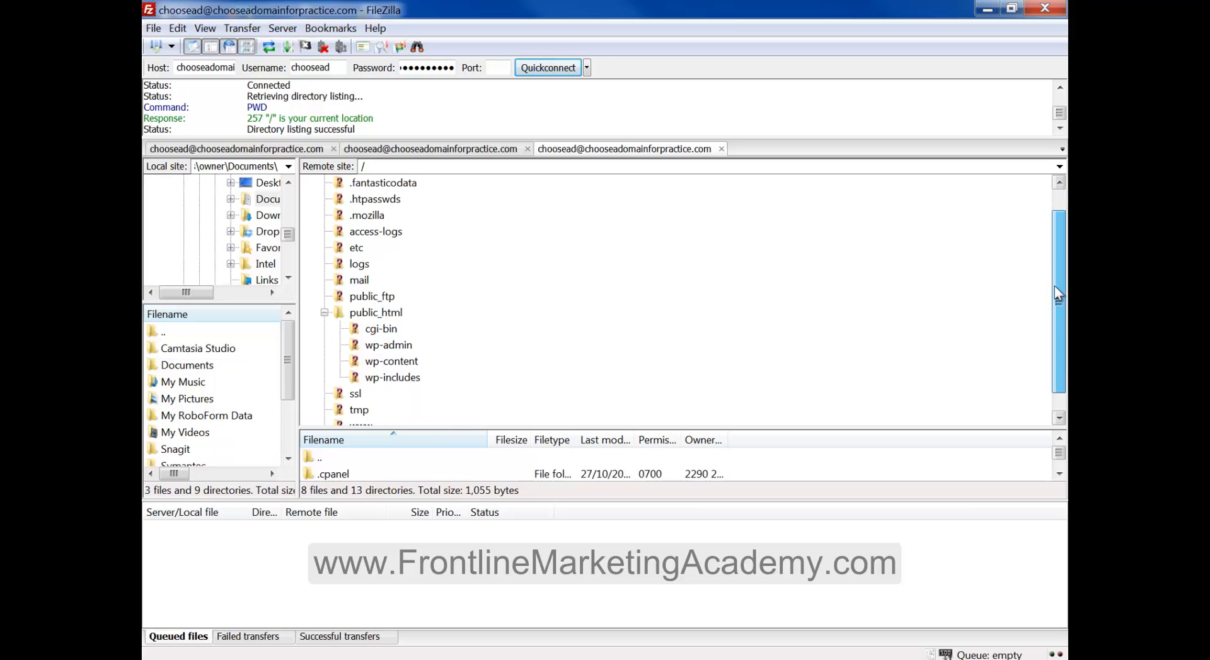
right_click(361, 299)
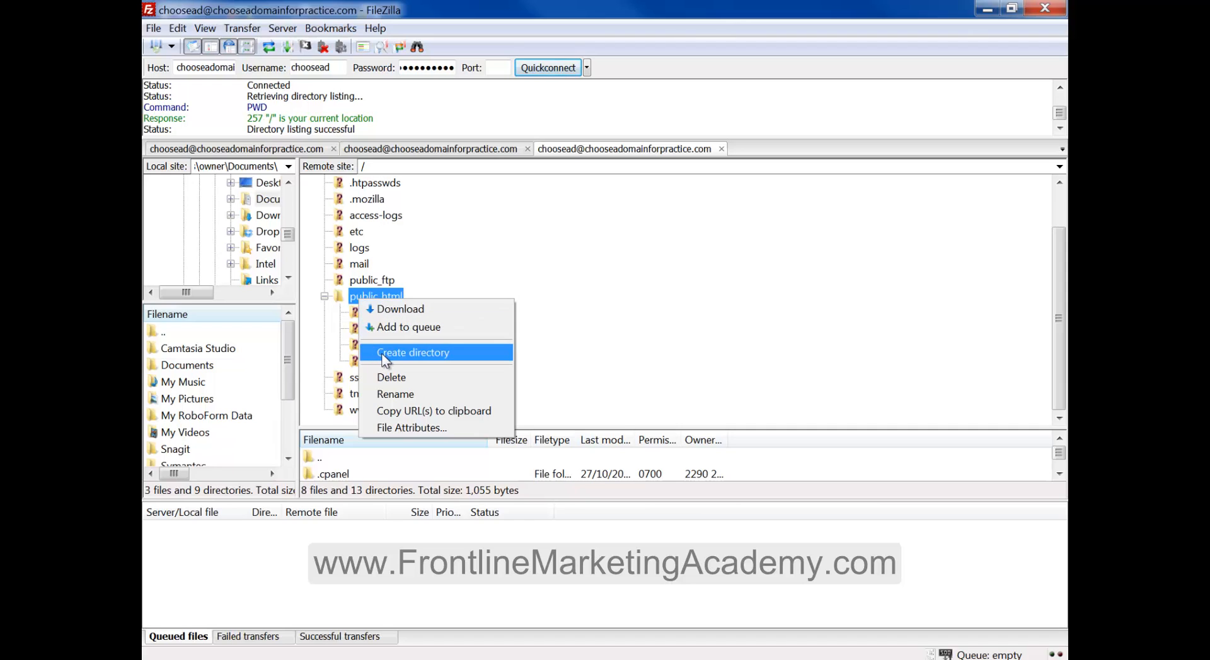
left_click(1053, 354)
left_click_drag(1053, 353, 1057, 290)
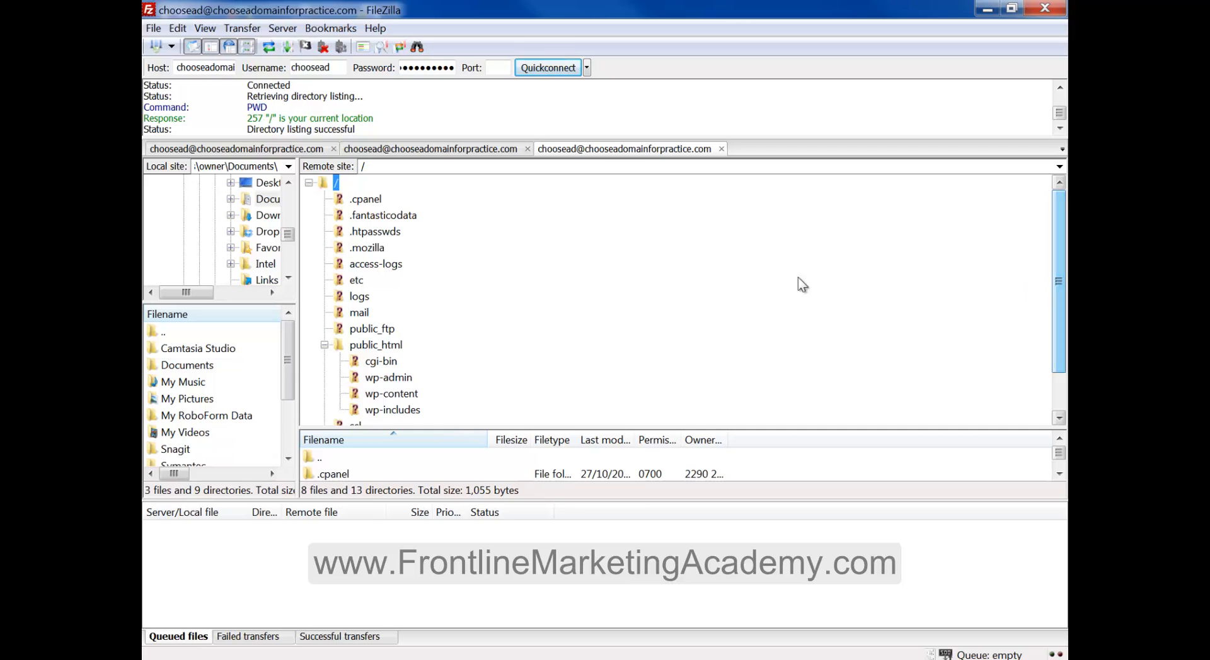
left_click(309, 183)
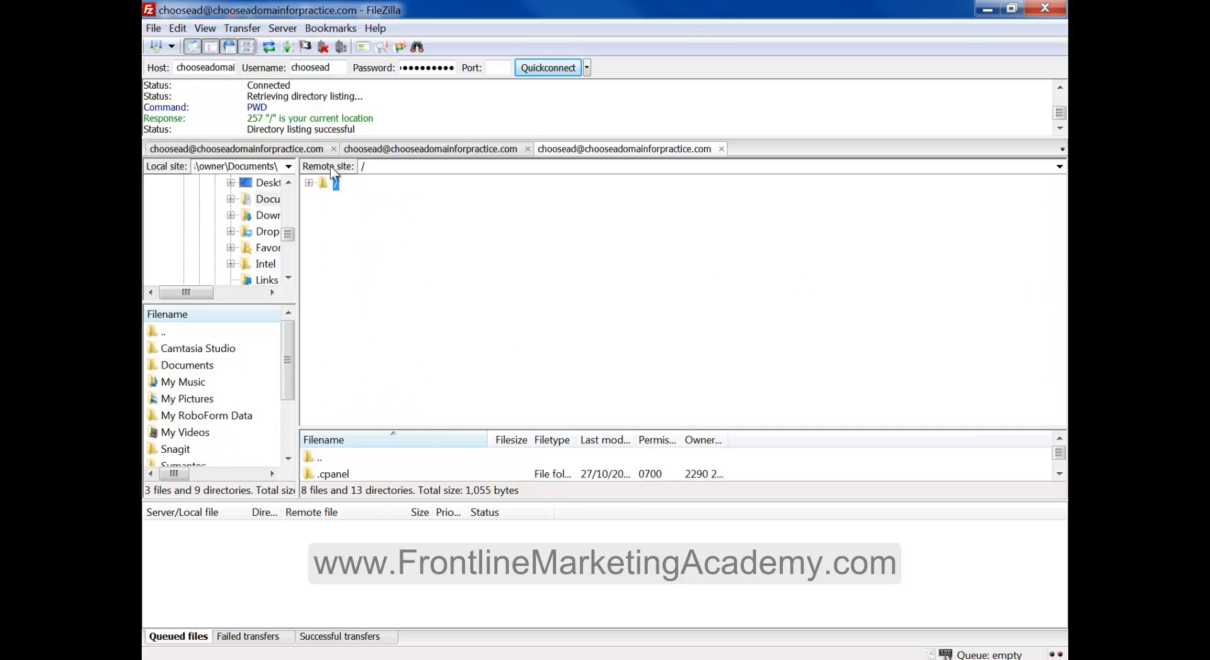
left_click(309, 183)
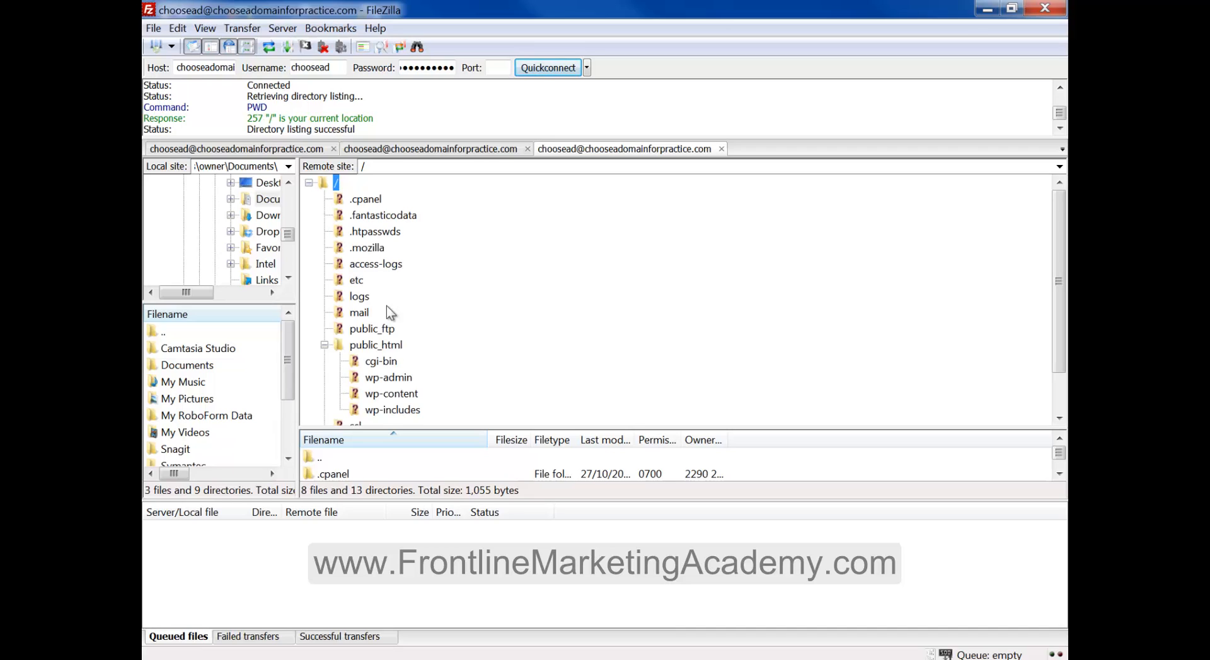
left_click(324, 345)
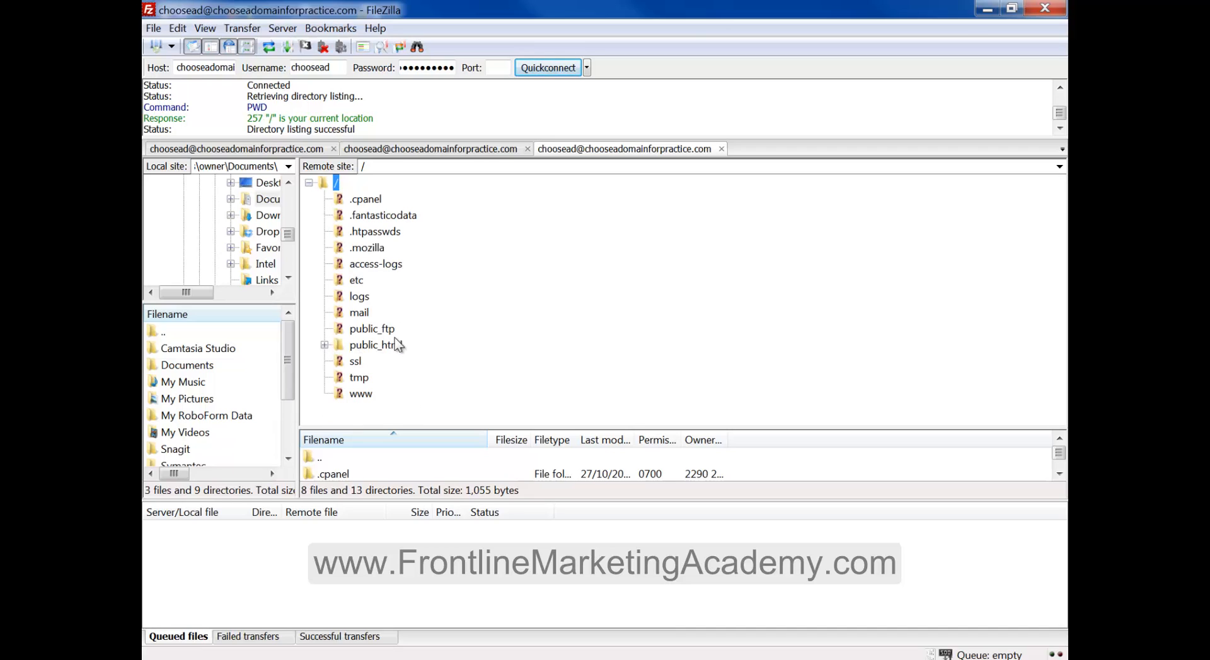
left_click(324, 345)
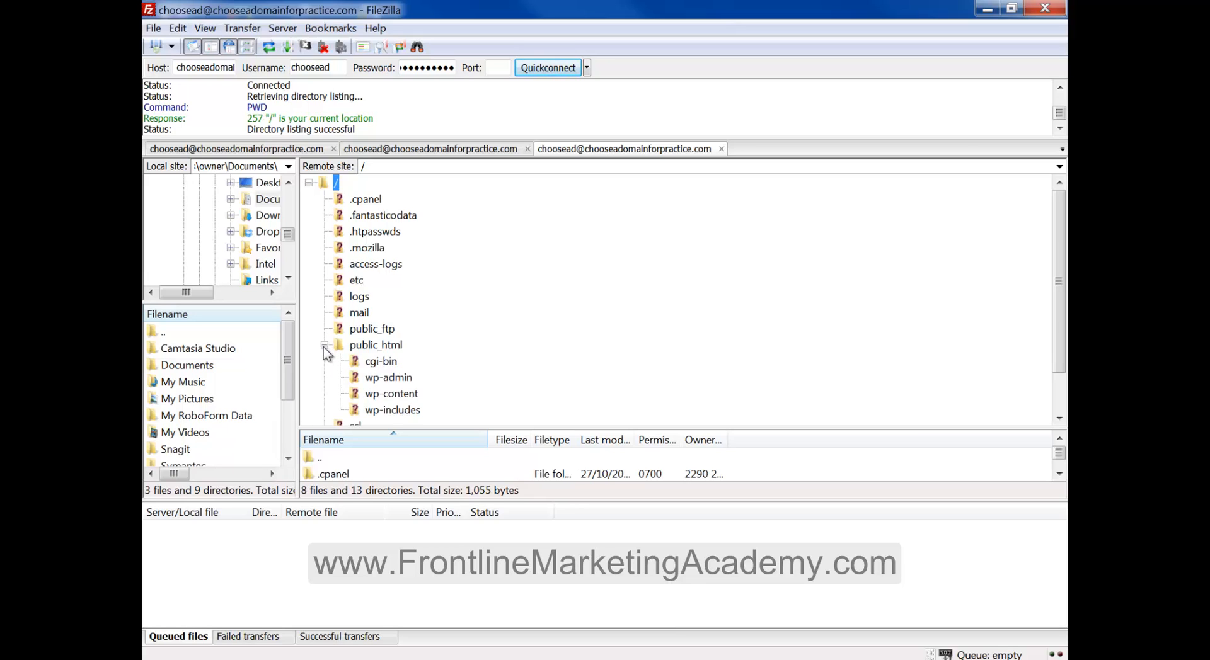
Create a directory named product inside the remote public_html folder
left_click_drag(1056, 266, 1058, 304)
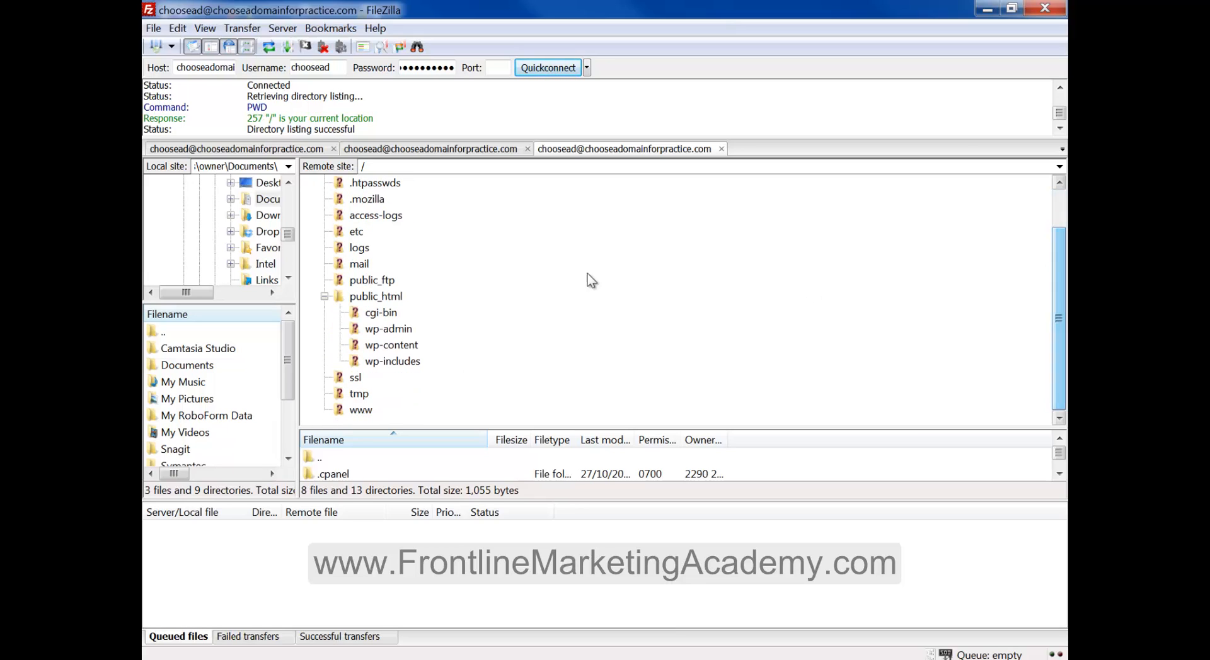
right_click(372, 303)
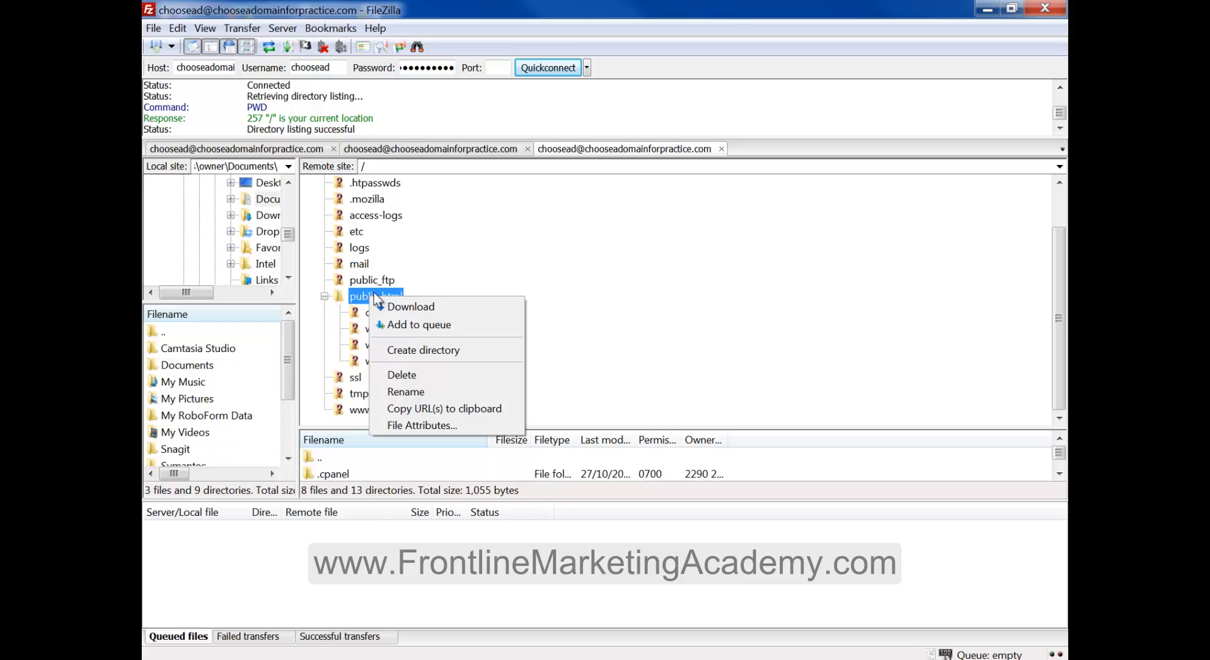
left_click(420, 348)
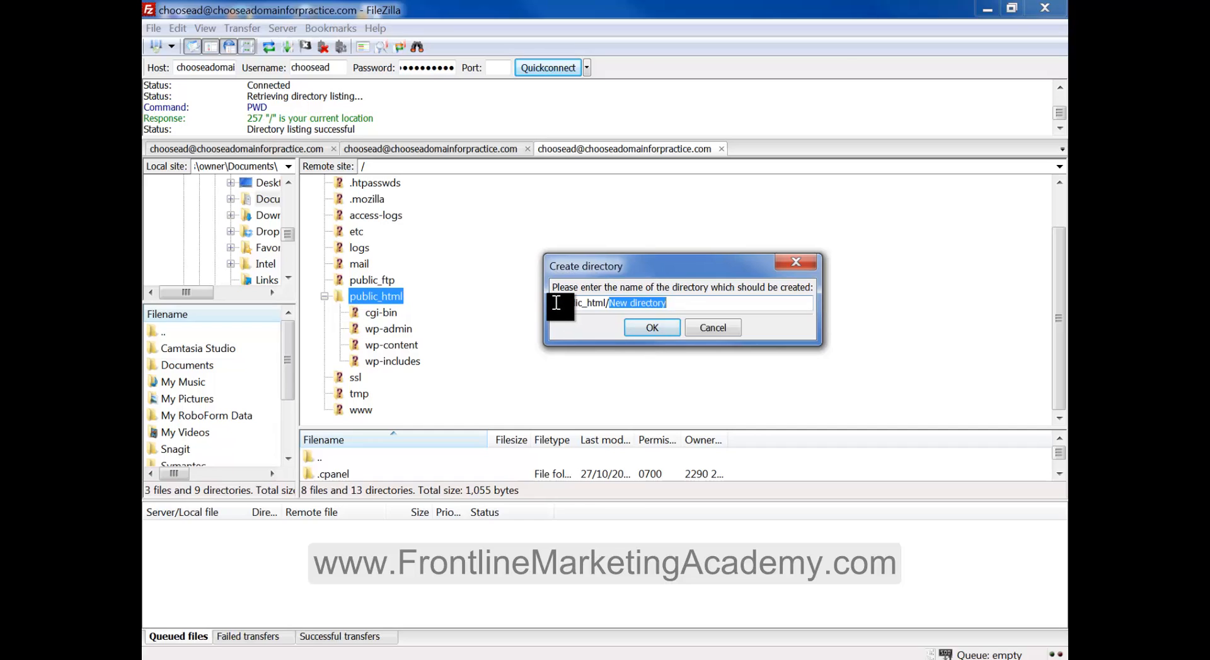
left_click_drag(556, 303, 609, 309)
left_click(665, 304)
left_click_drag(683, 310, 612, 310)
left_click(677, 303)
left_click_drag(677, 303, 612, 310)
left_click(693, 307)
key("BackSpace")
key("BackSpace")
key("BackSpace")
key("BackSpace")
key("BackSpace")
key("BackSpace")
key("BackSpace")
key("BackSpace")
key("BackSpace")
key("BackSpace")
key("BackSpace")
key("BackSpace")
key("BackSpace")
type("CT")
key("BackSpace")
key("BackSpace")
type("product")
left_click(639, 329)
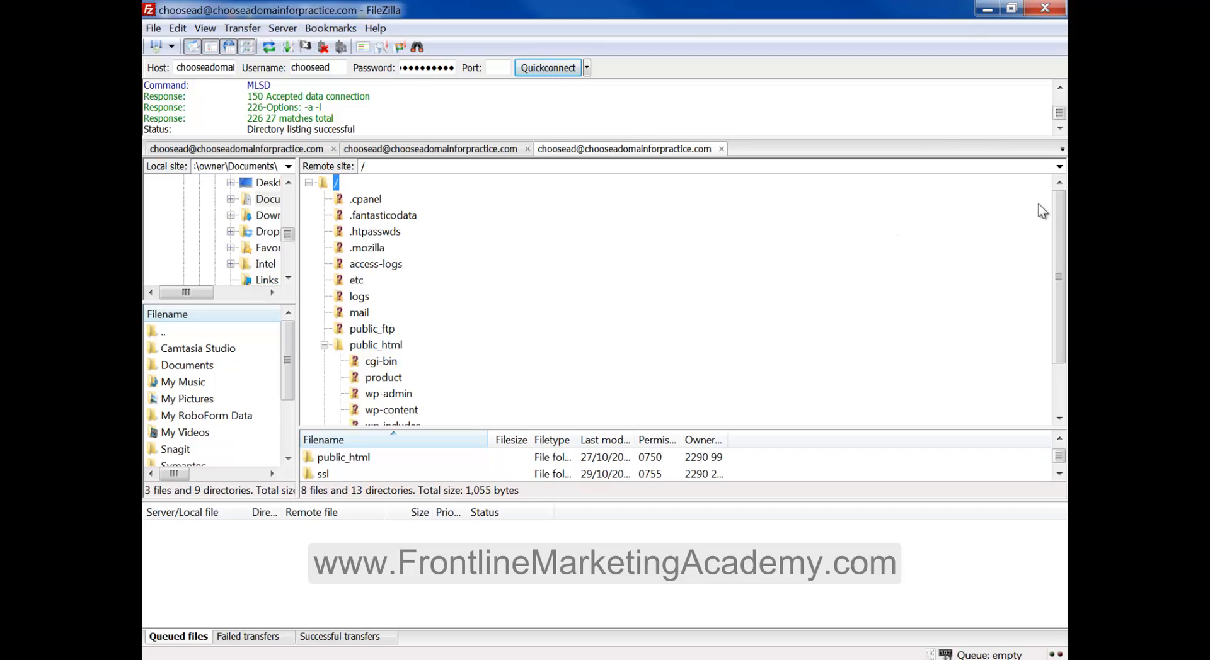
Open the remote product folder inside public_html and make its file listing area taller
left_click_drag(1056, 238, 1041, 293)
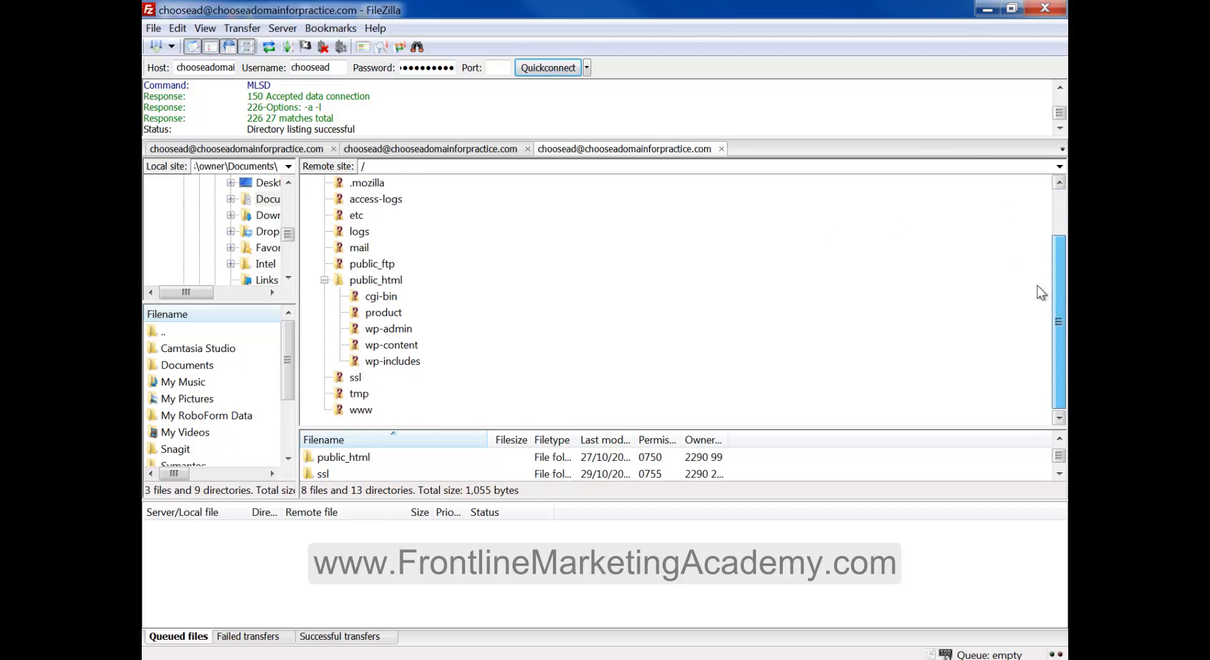
left_click(384, 312)
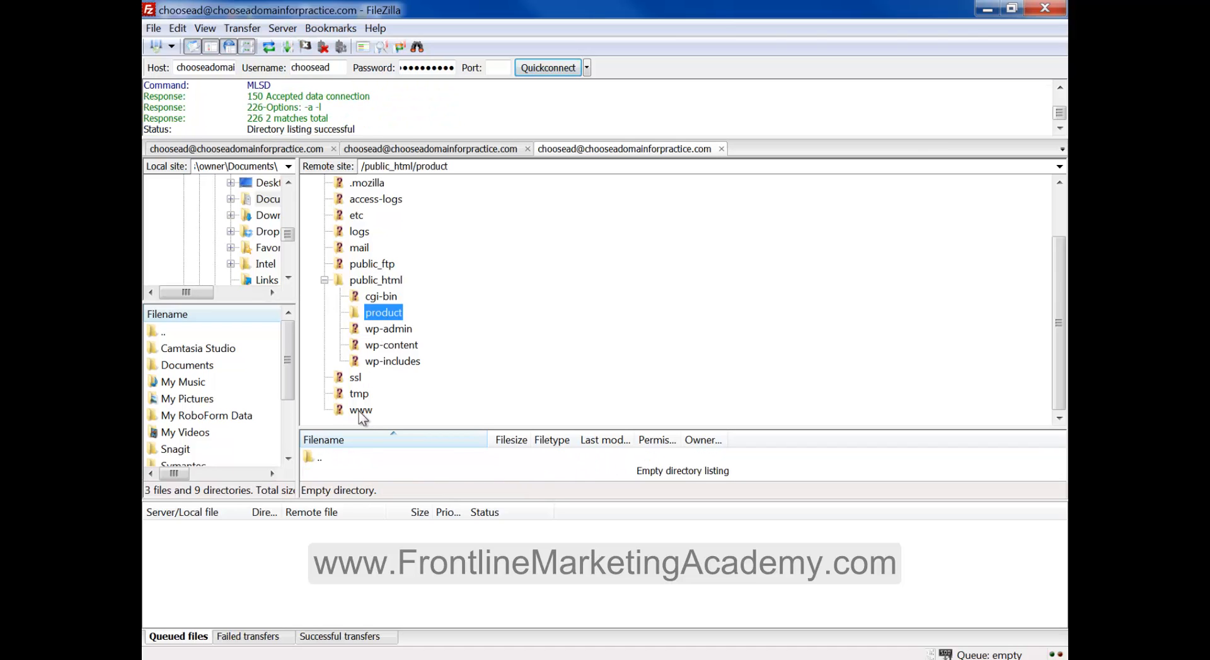
left_click_drag(359, 427, 385, 282)
left_click_drag(385, 282, 384, 335)
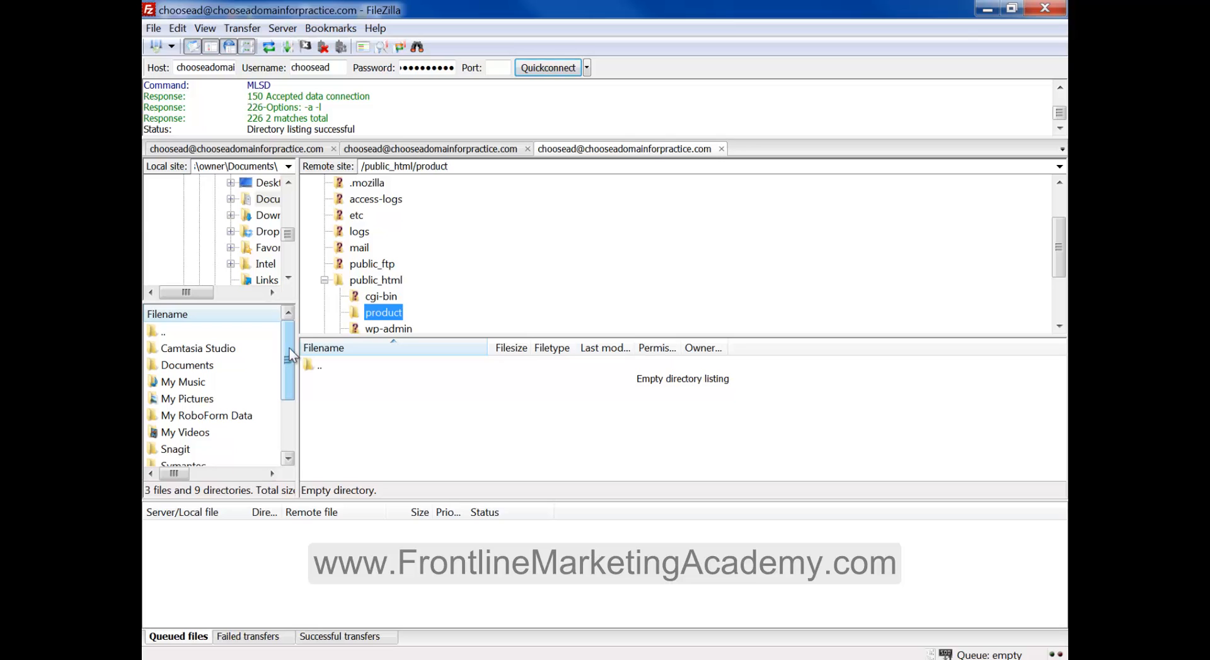
Upload the Yourpackagemakethiscomplicated32asazxsd2232 zip file from the local Documents folder to the remote product folder, adjusting the local pane's width
left_click_drag(301, 308, 390, 309)
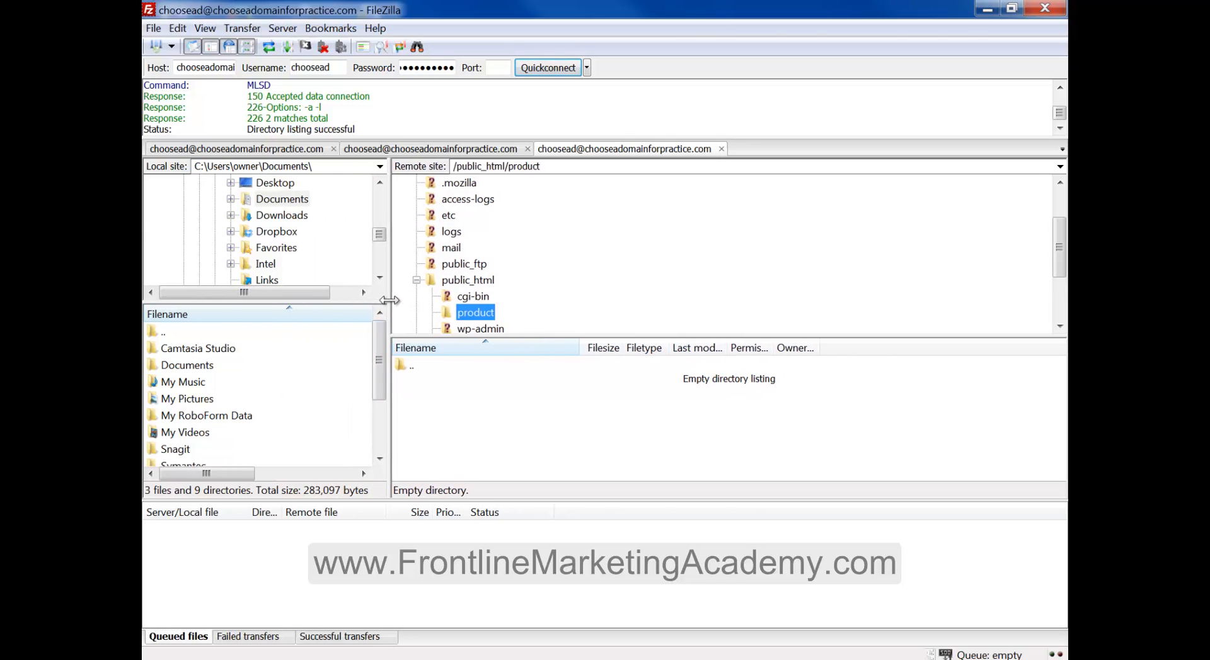
mouse_move(380, 354)
left_mouse_down()
mouse_move(381, 416)
mouse_move(375, 350)
left_mouse_up()
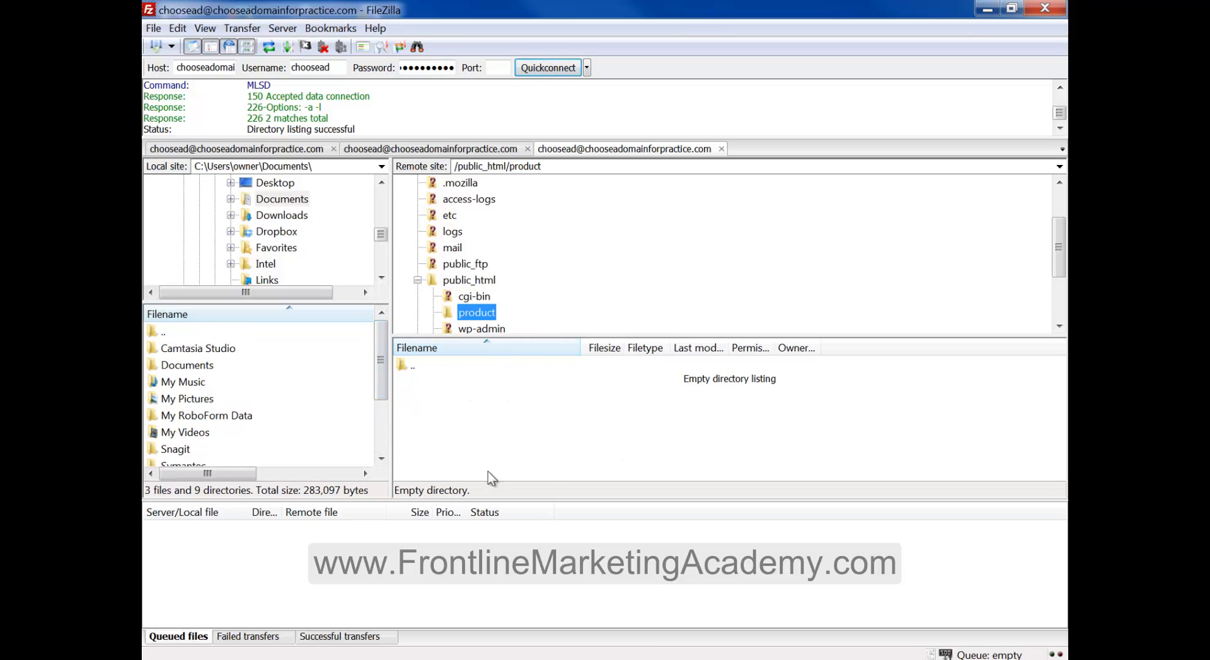
left_click(682, 387)
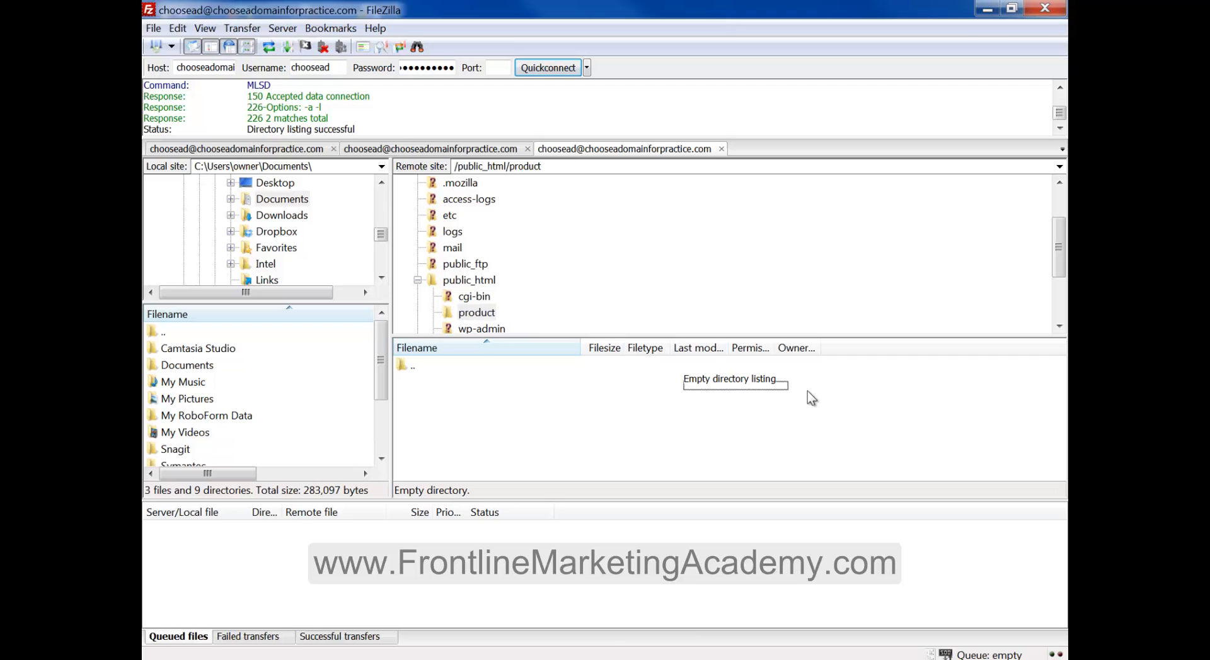
left_click_drag(380, 369, 382, 419)
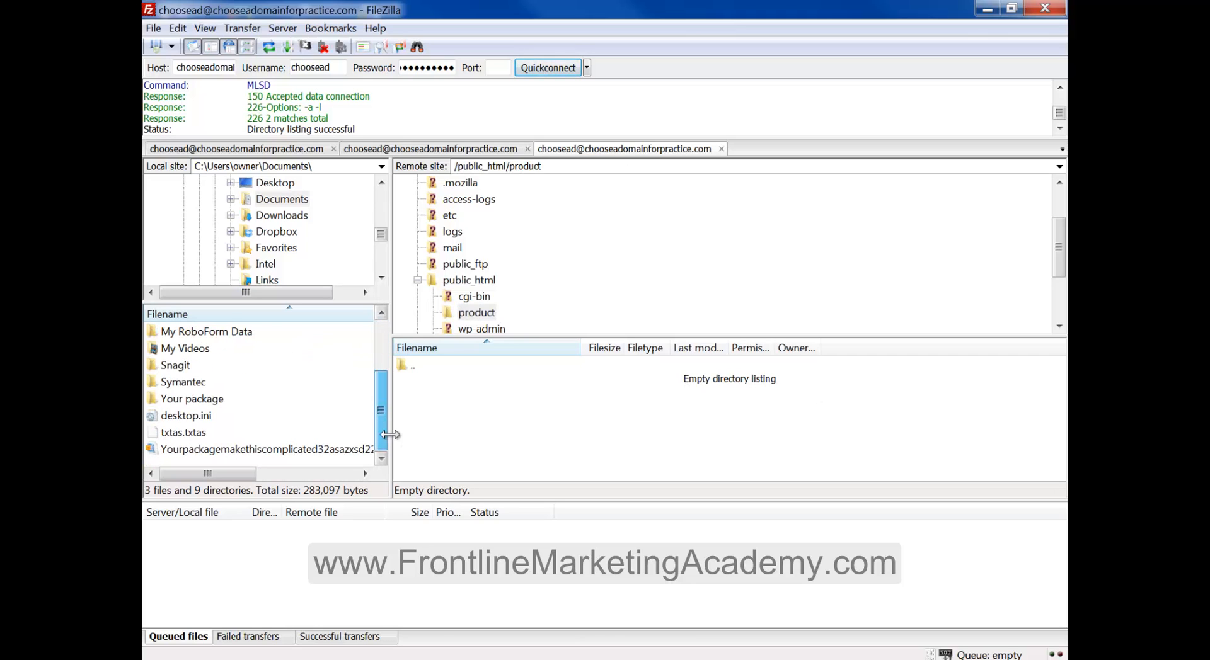
right_click(185, 450)
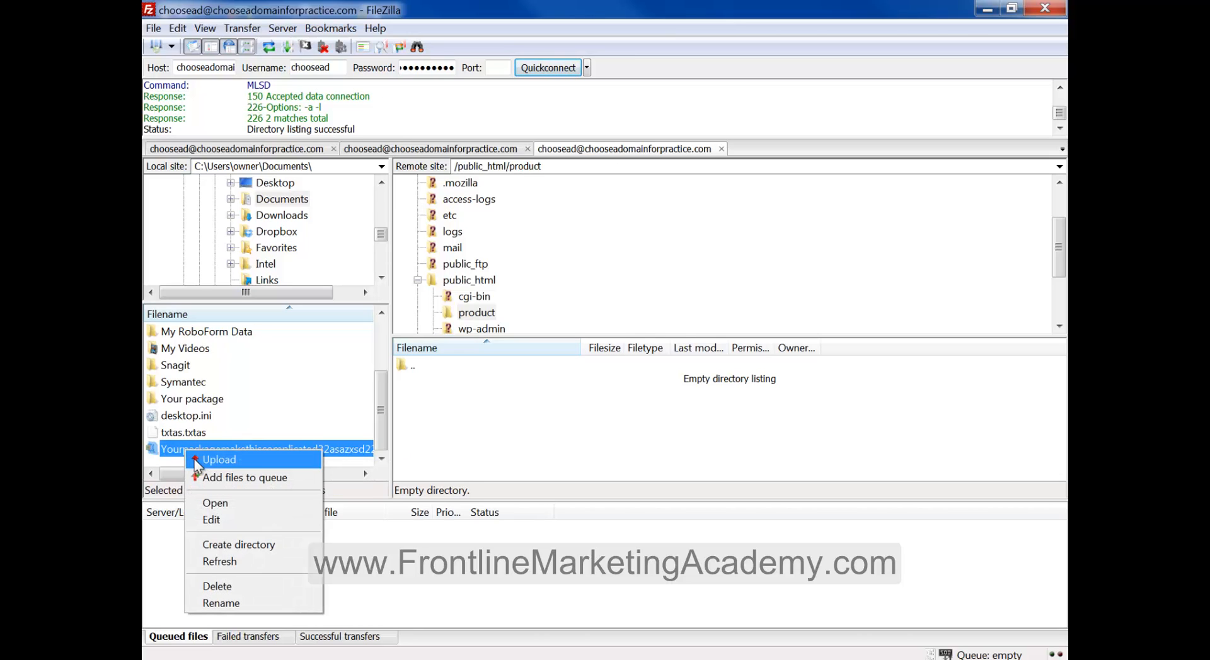
left_click(214, 460)
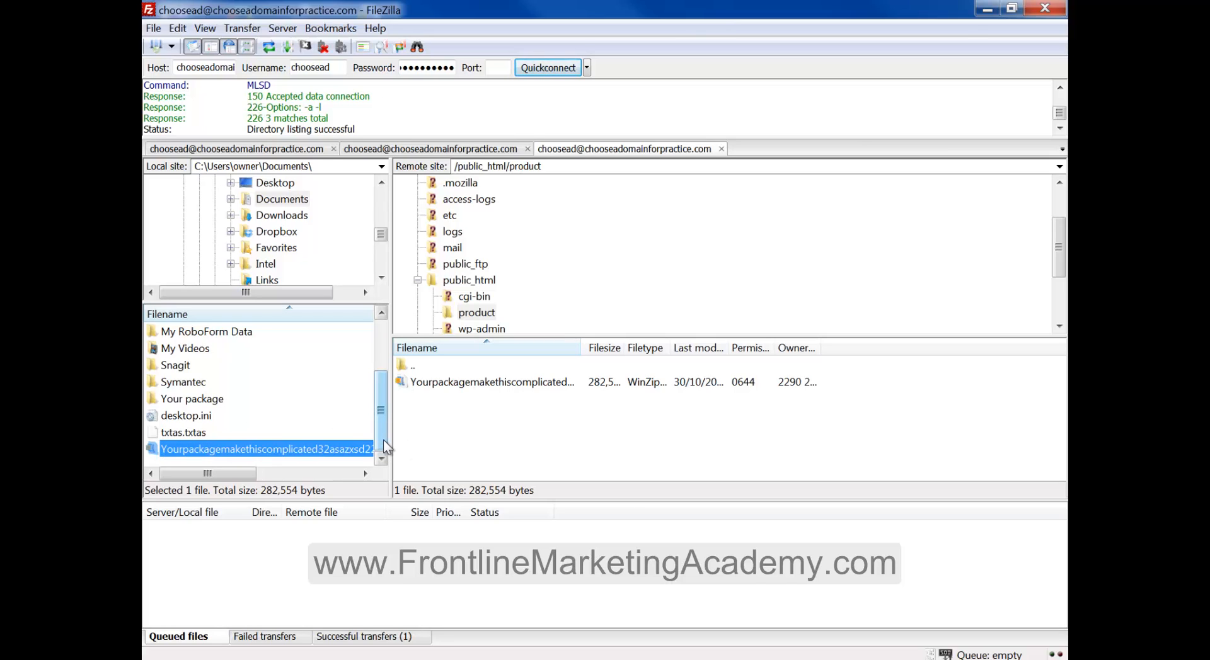
left_click_drag(394, 441, 334, 441)
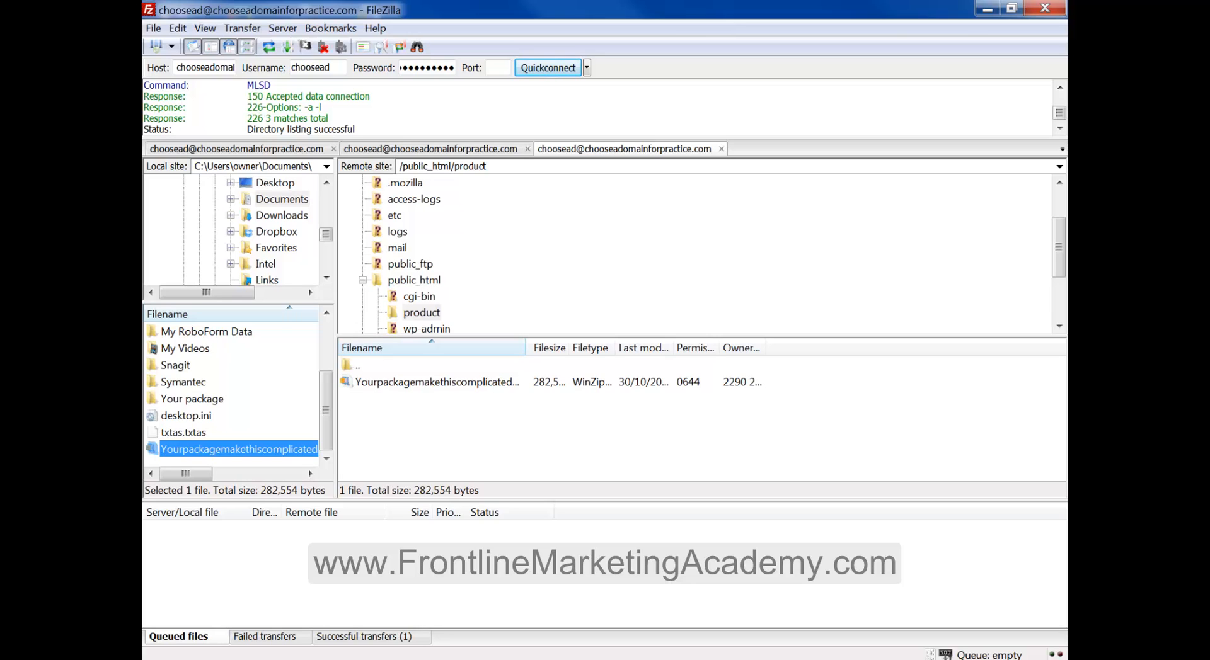
Open a blank Notepad document and narrow its window
left_click(148, 658)
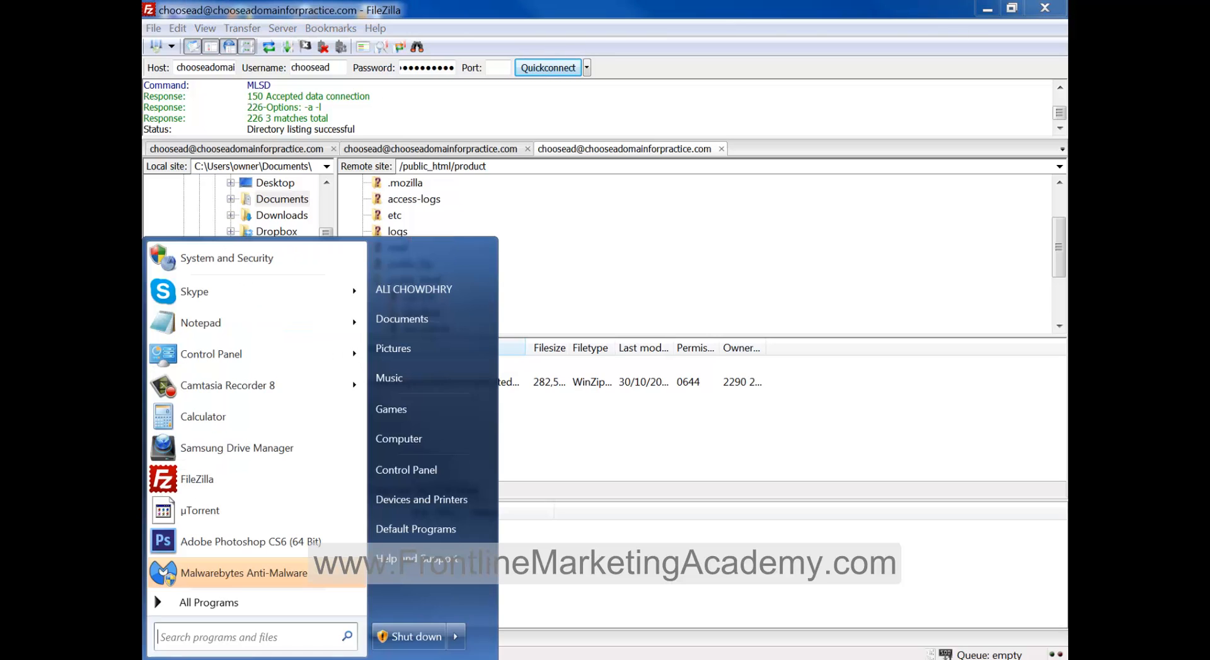
left_click(220, 322)
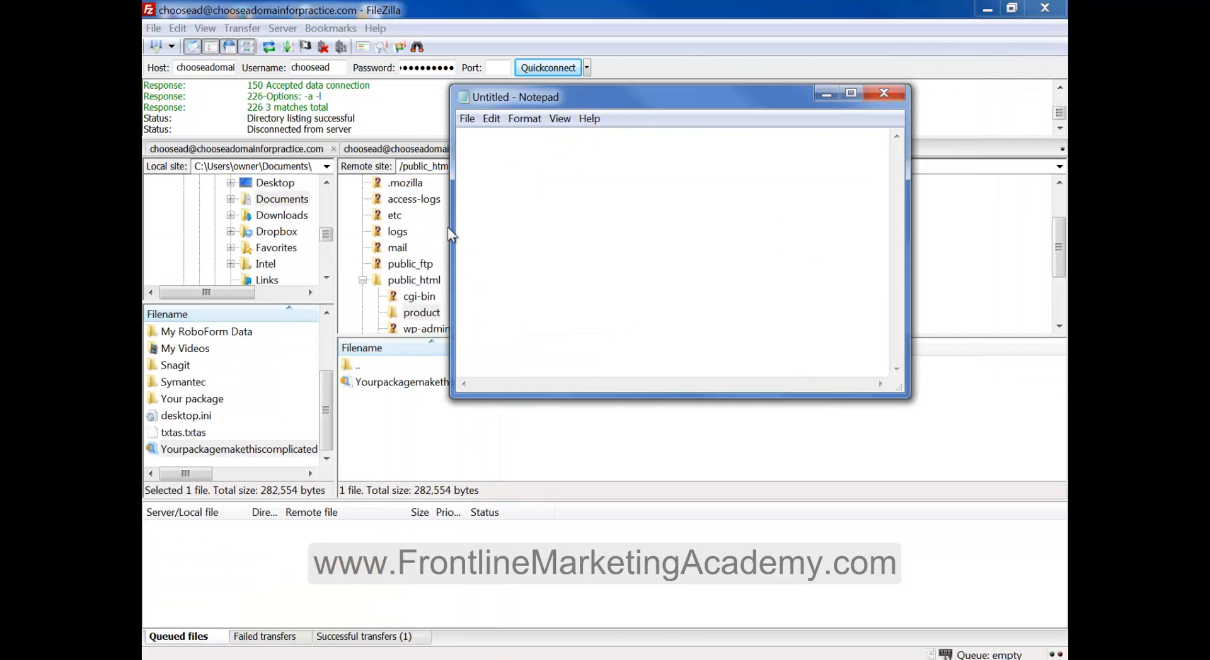
left_click_drag(451, 229, 518, 245)
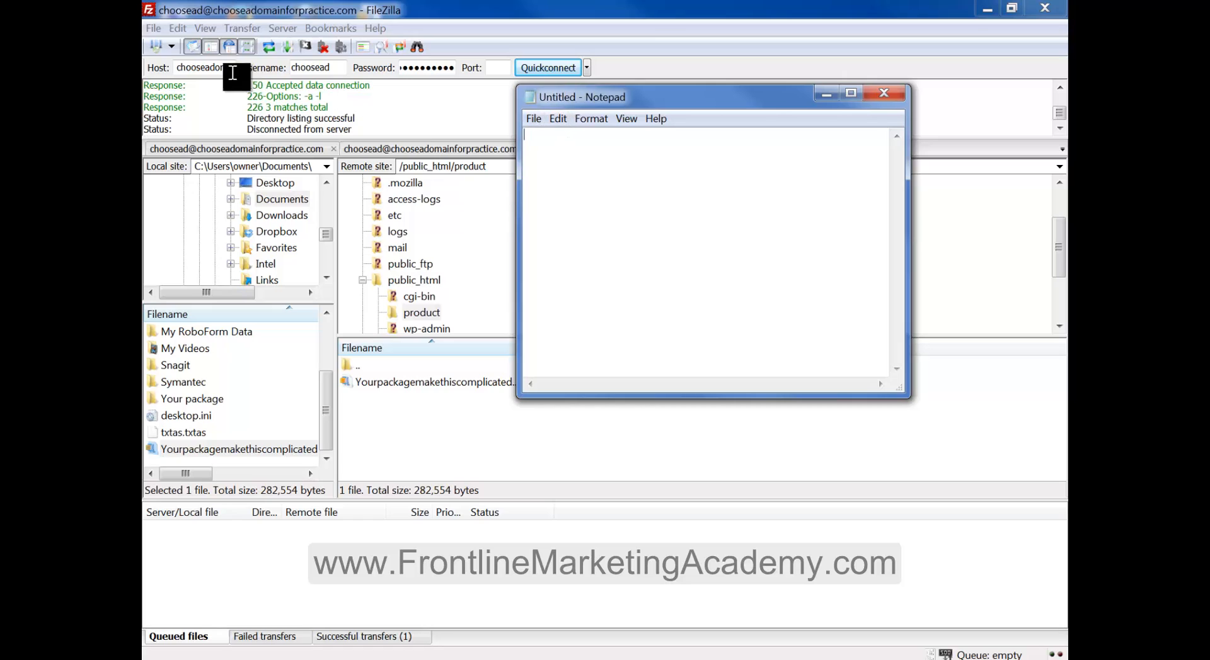
Copy the host domain from FileZilla's connection details and paste it into the blank Notepad document
left_click_drag(178, 68, 279, 85)
key("ctrl+c")
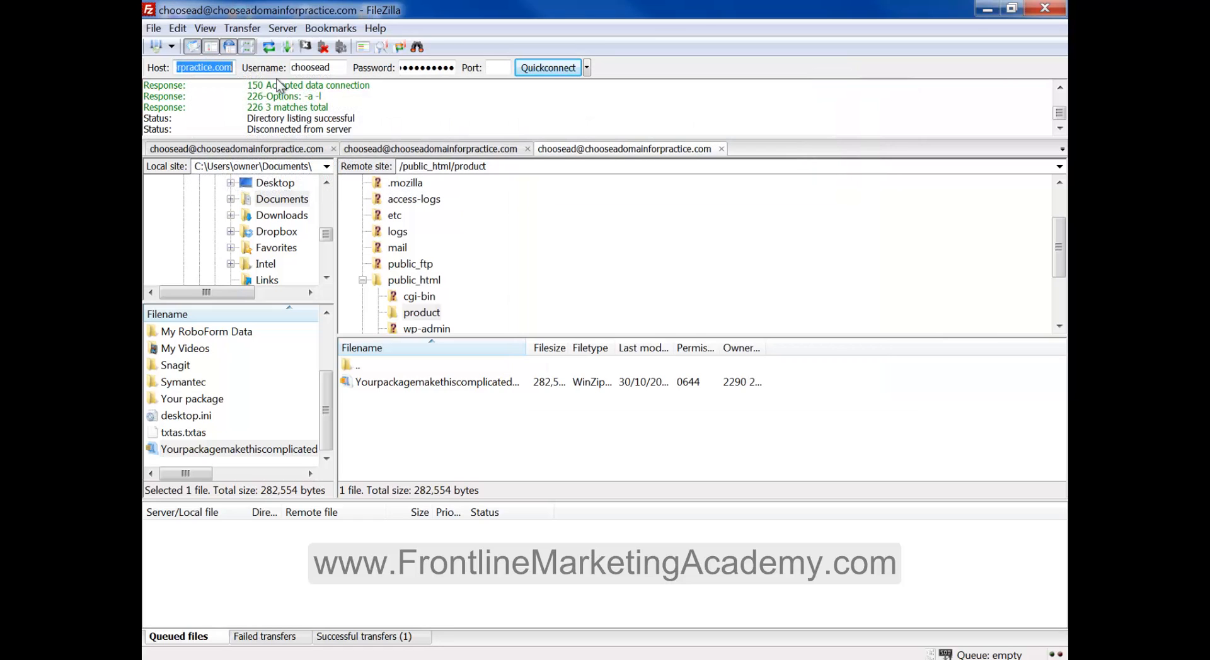
left_click(428, 659)
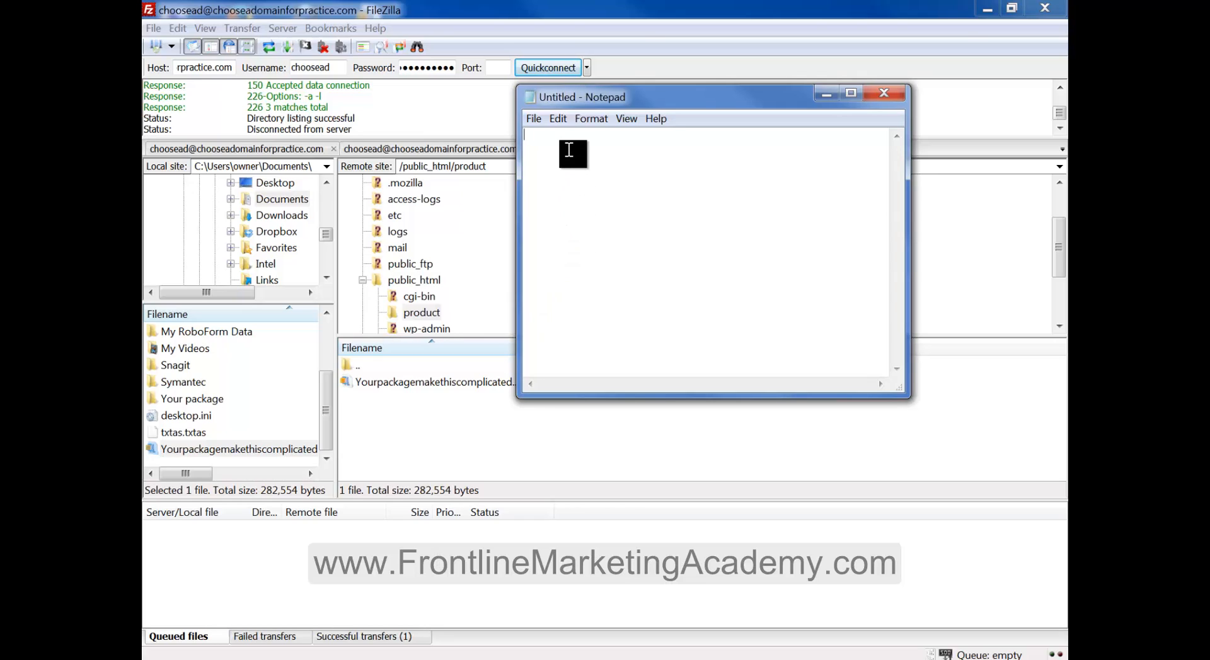
key("ctrl+v")
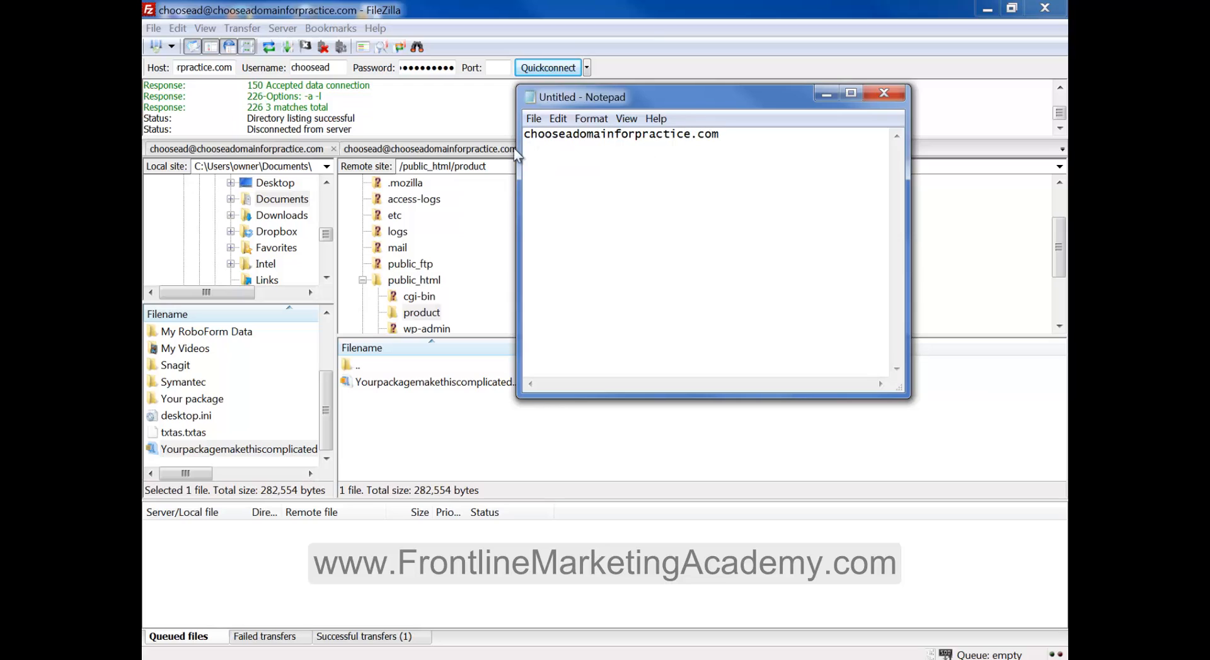
left_click(524, 132)
type("htt")
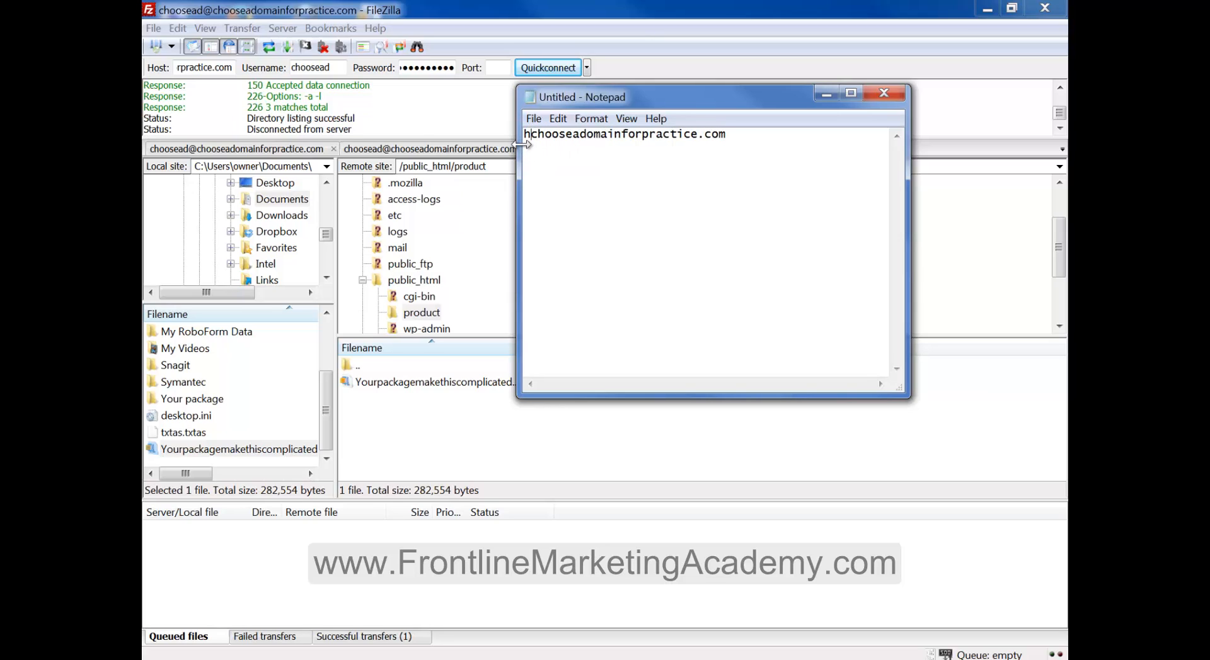
type("p://")
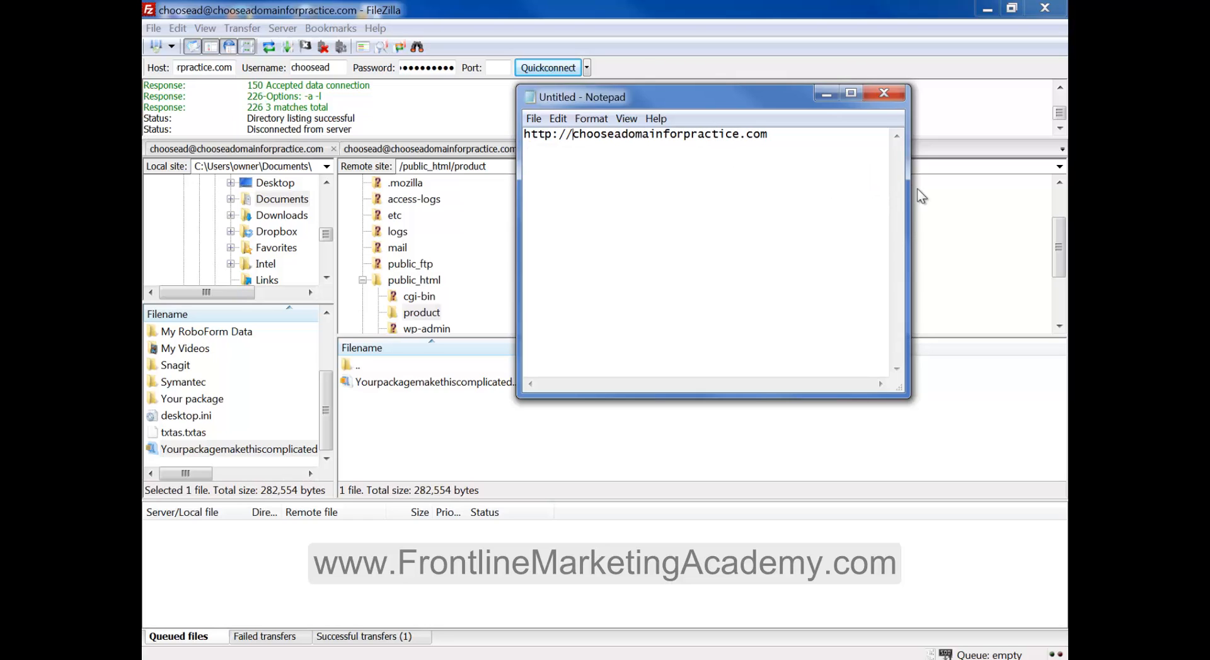
left_click_drag(909, 189, 1021, 209)
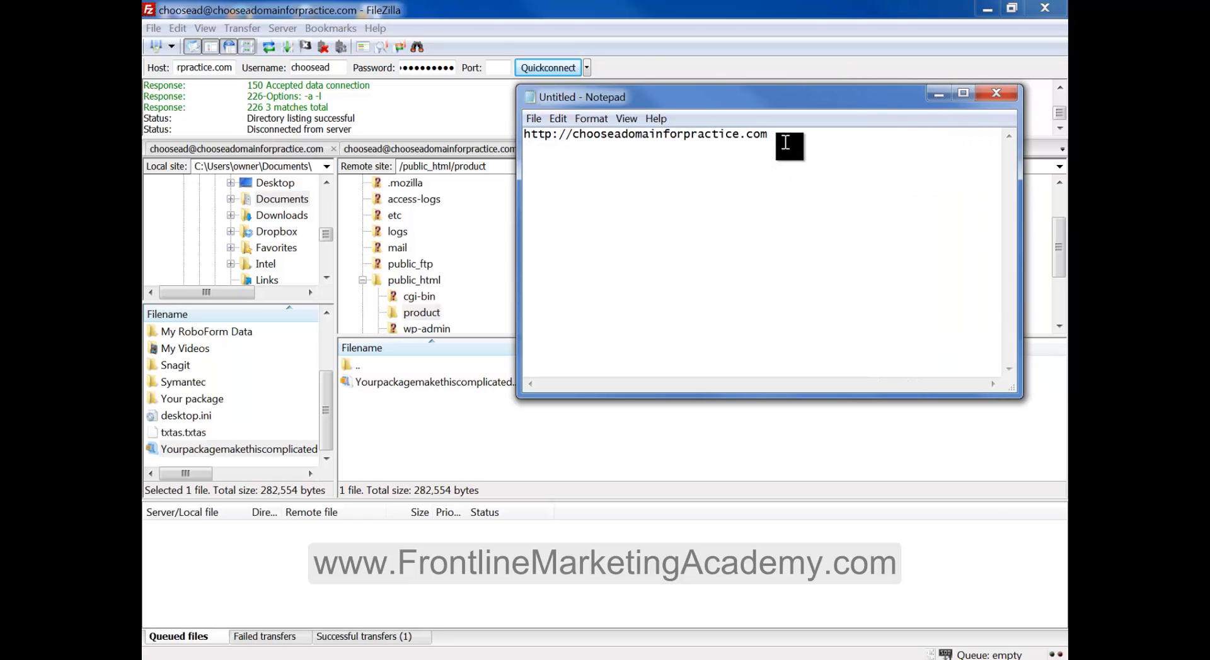
Append a slash to the domain in Notepad and move its window slightly away from the remote folder tree
left_click(787, 143)
type("/")
left_click_drag(608, 96, 641, 67)
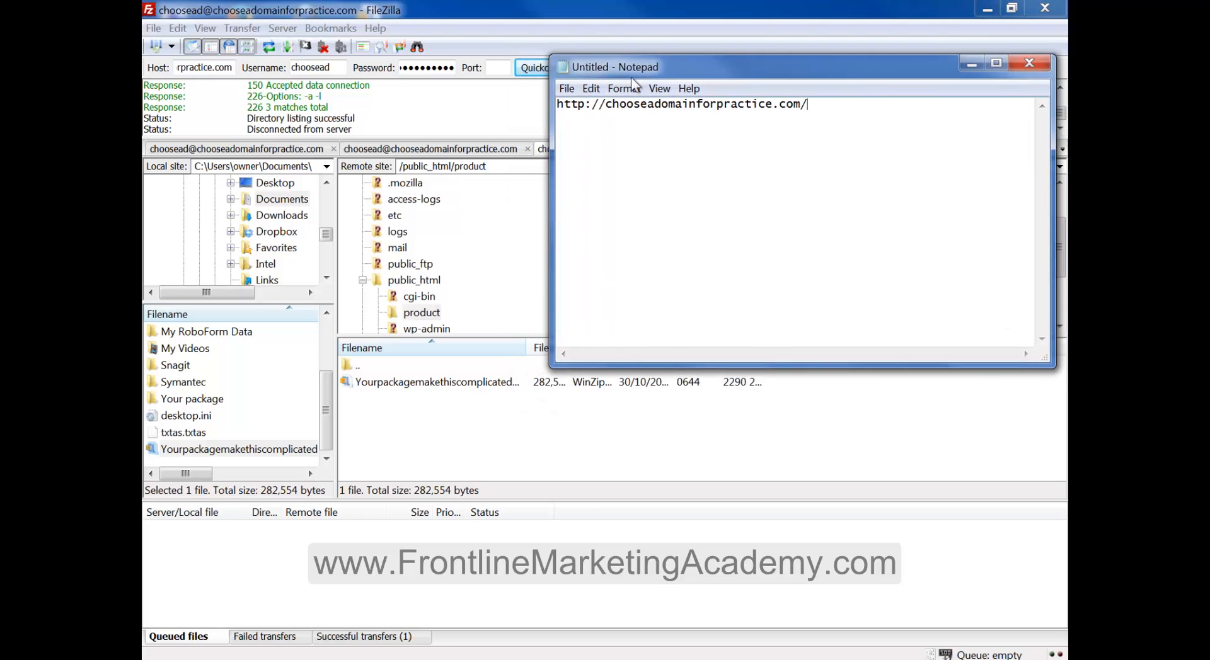
Copy the remote product folder's name from FileZilla and append it to the Notepad URL, ending with a slash
right_click(421, 312)
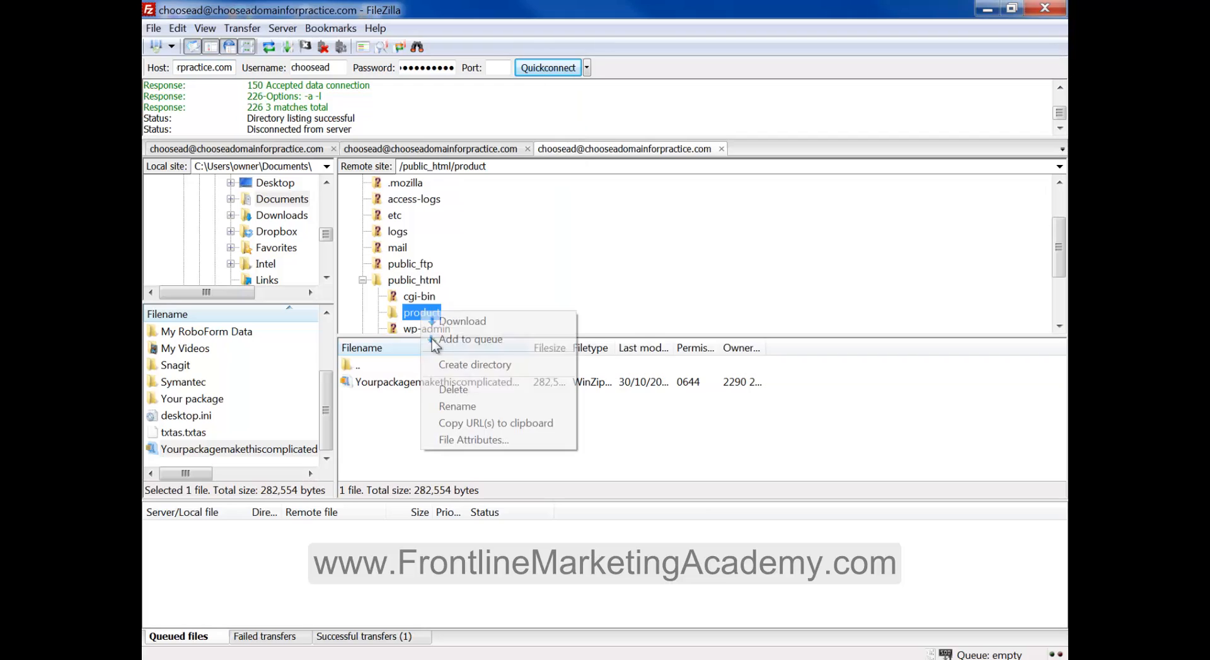
left_click(445, 406)
right_click(409, 317)
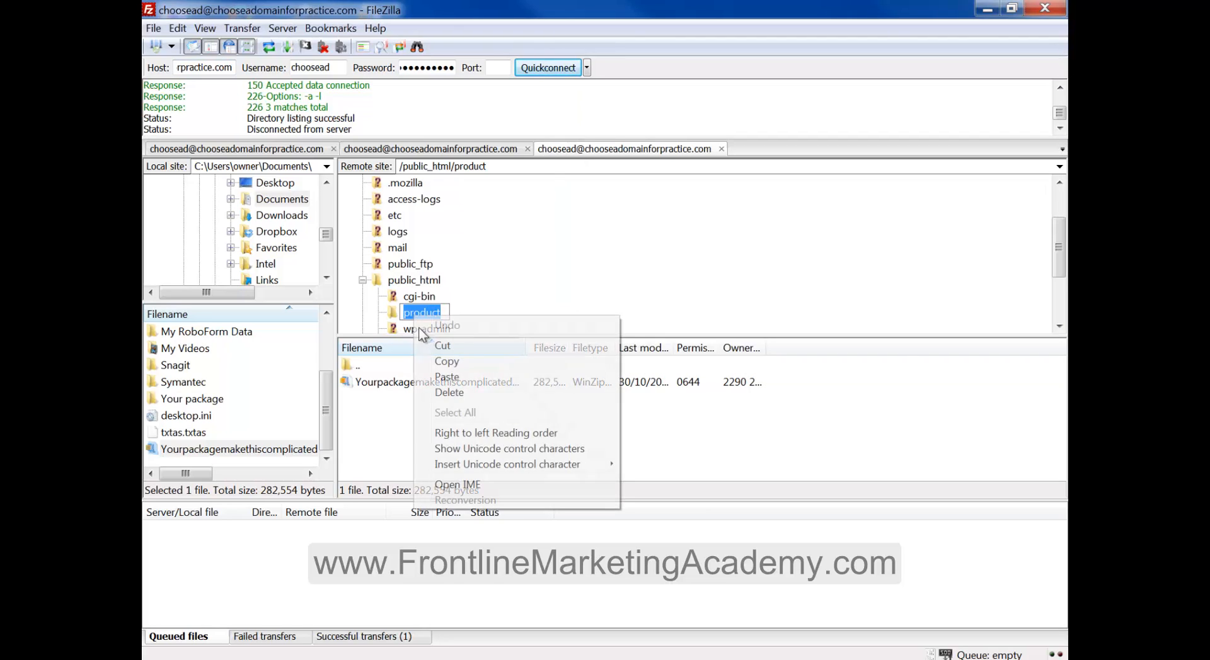
left_click(441, 361)
key("alt+Tab")
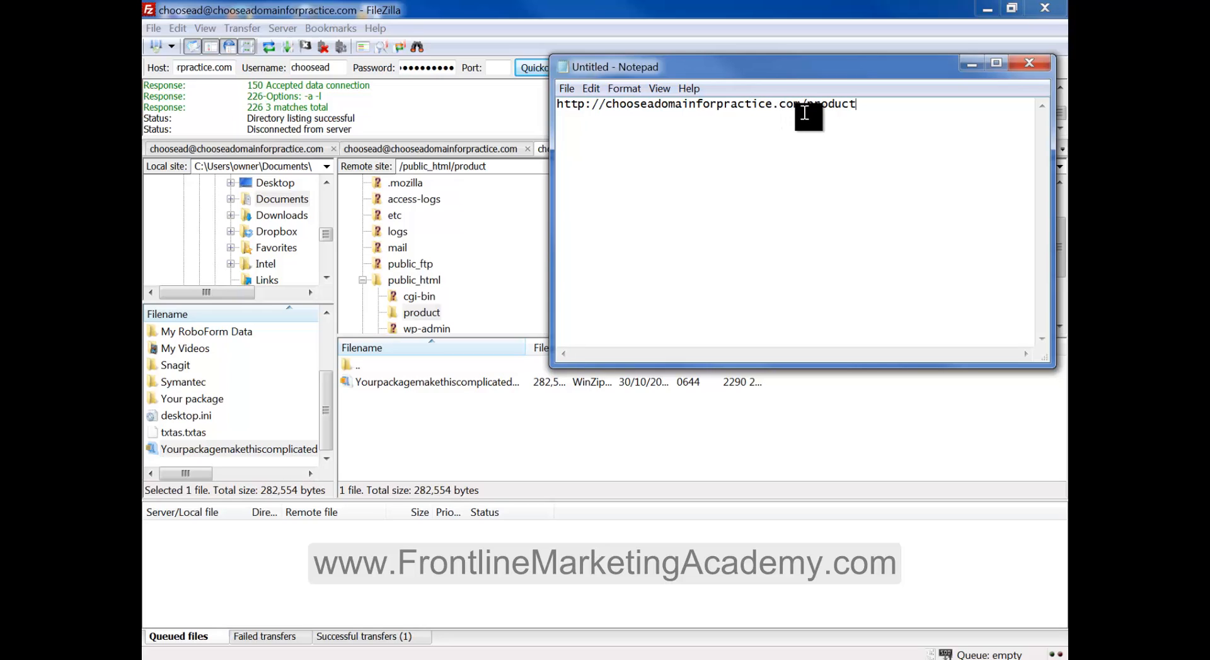
key("BackSpace")
key("BackSpace")
key("BackSpace")
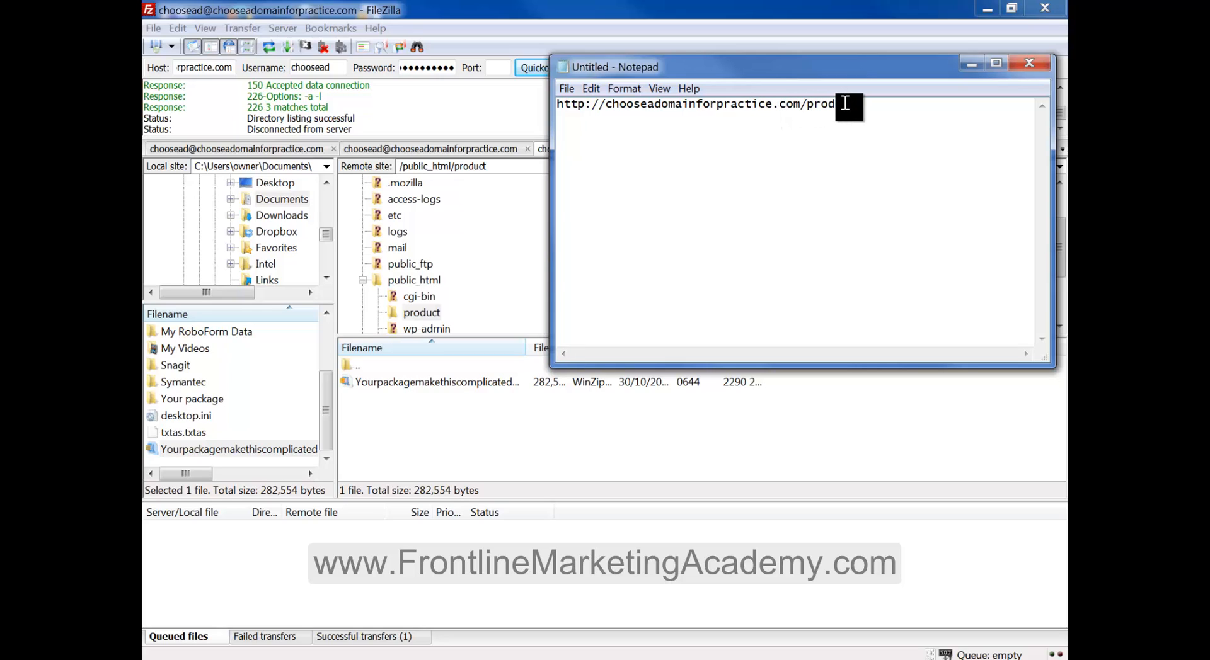
type("uct/")
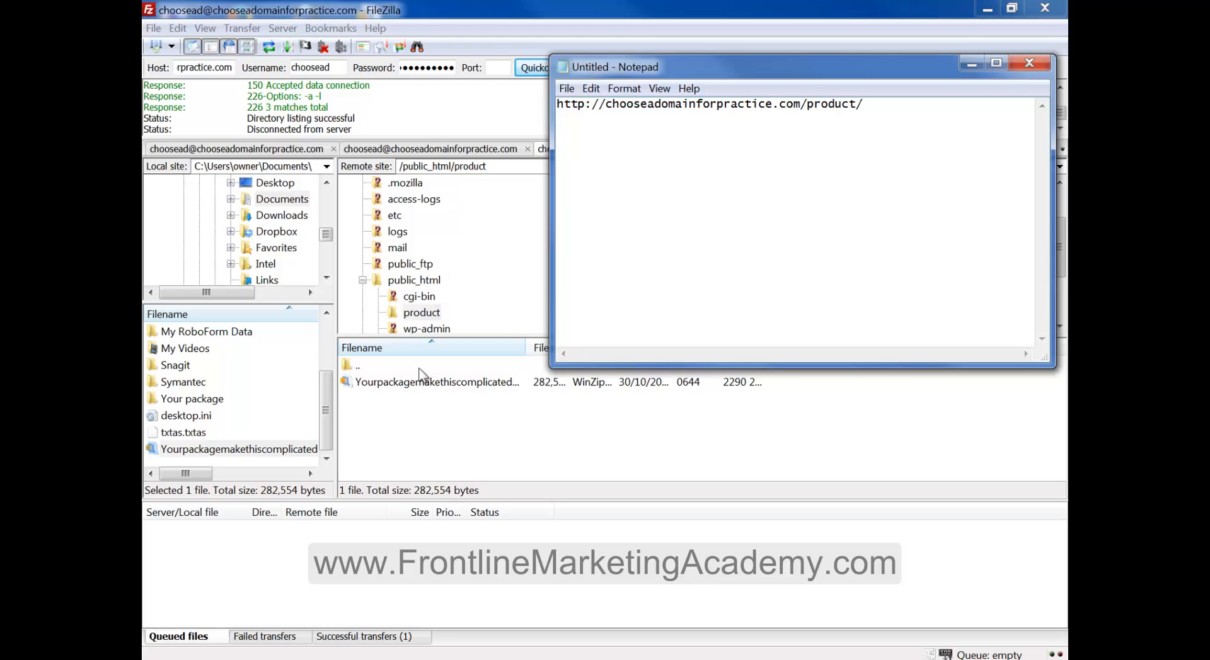
Copy the full file name of the uploaded zip in FileZilla's remote product folder without renaming the file
right_click(415, 382)
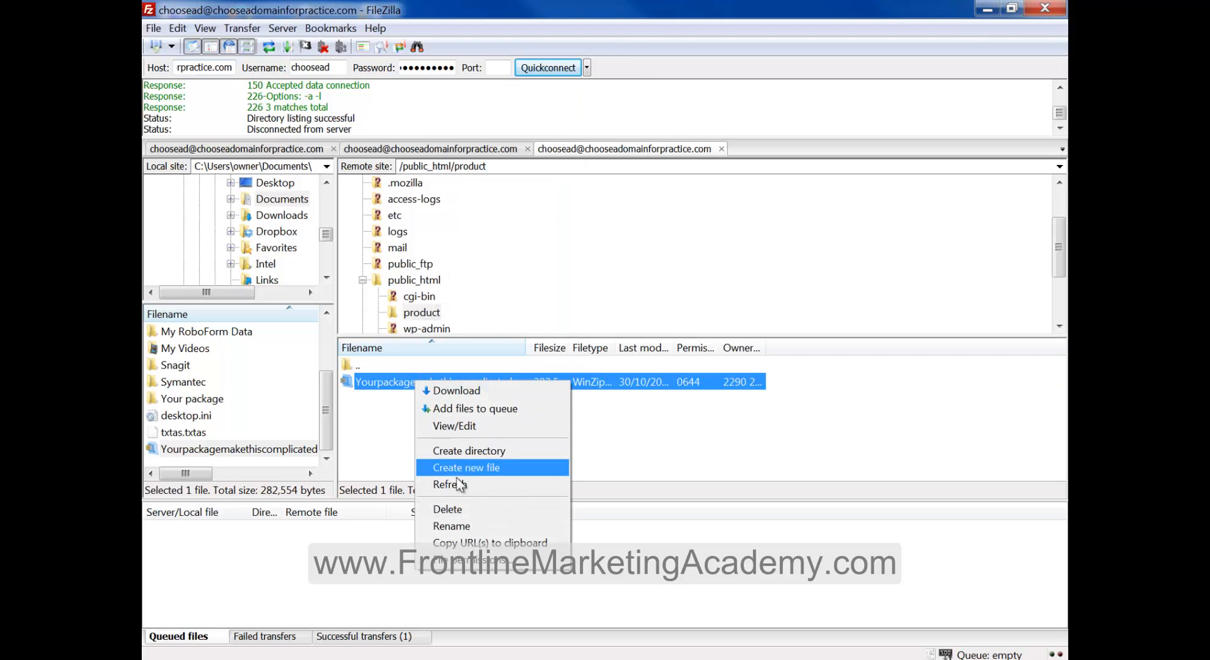
left_click(451, 525)
right_click(449, 383)
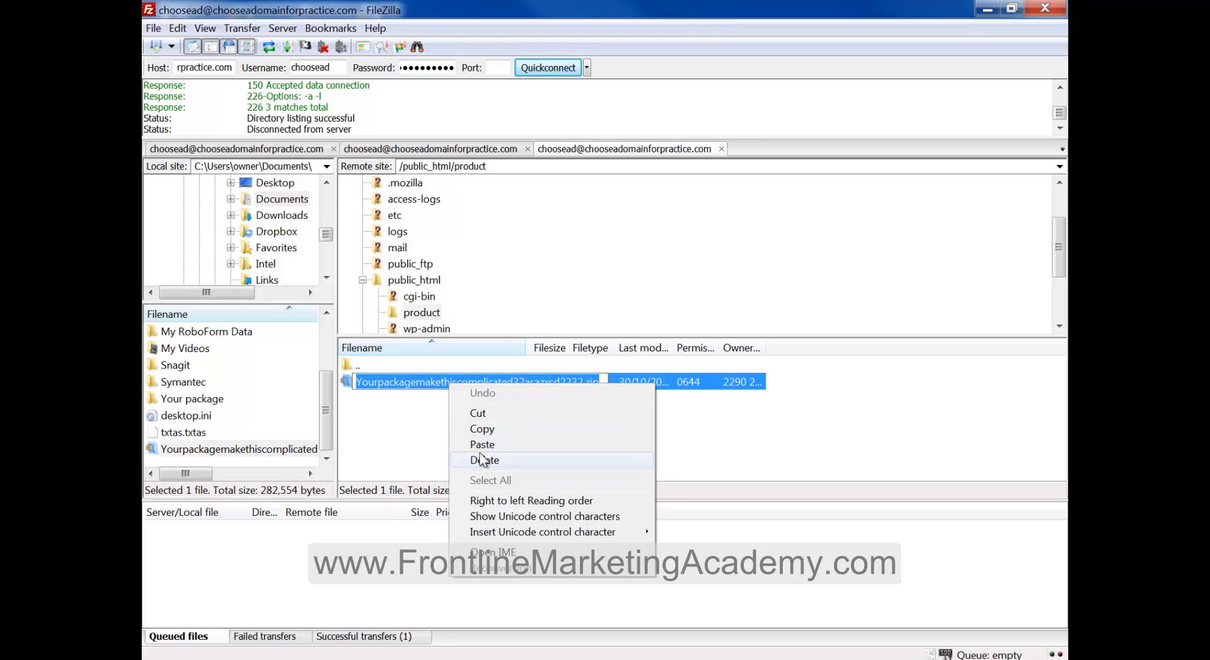
left_click(488, 434)
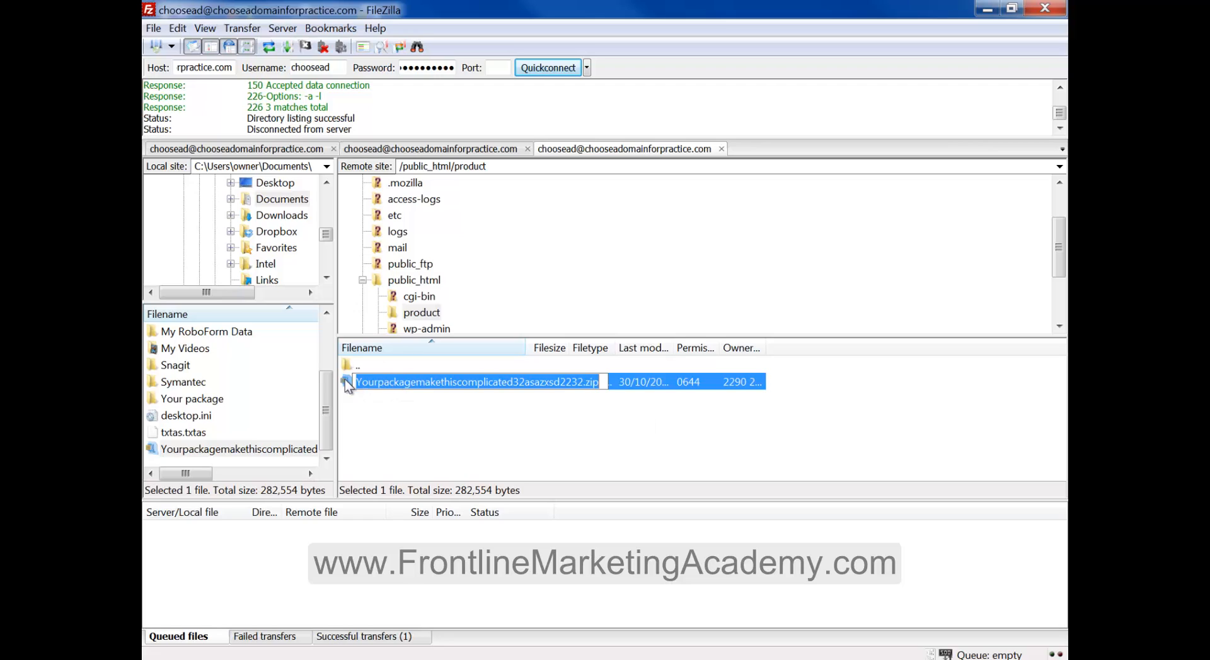
right_click(432, 382)
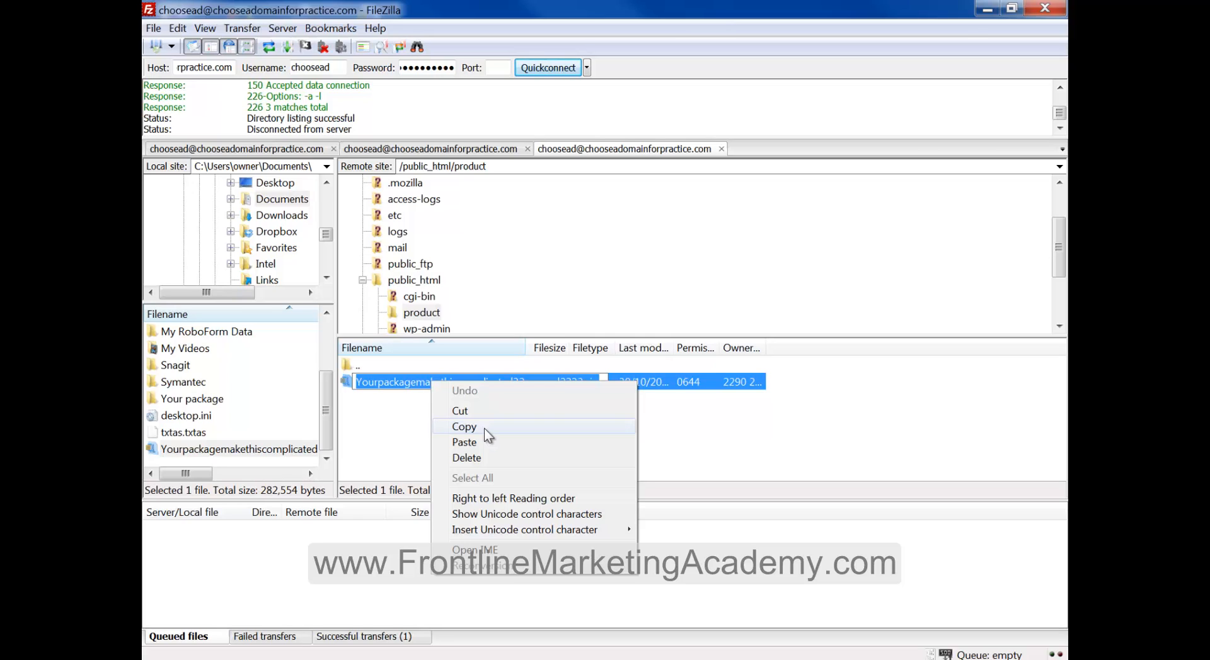
left_click(414, 451)
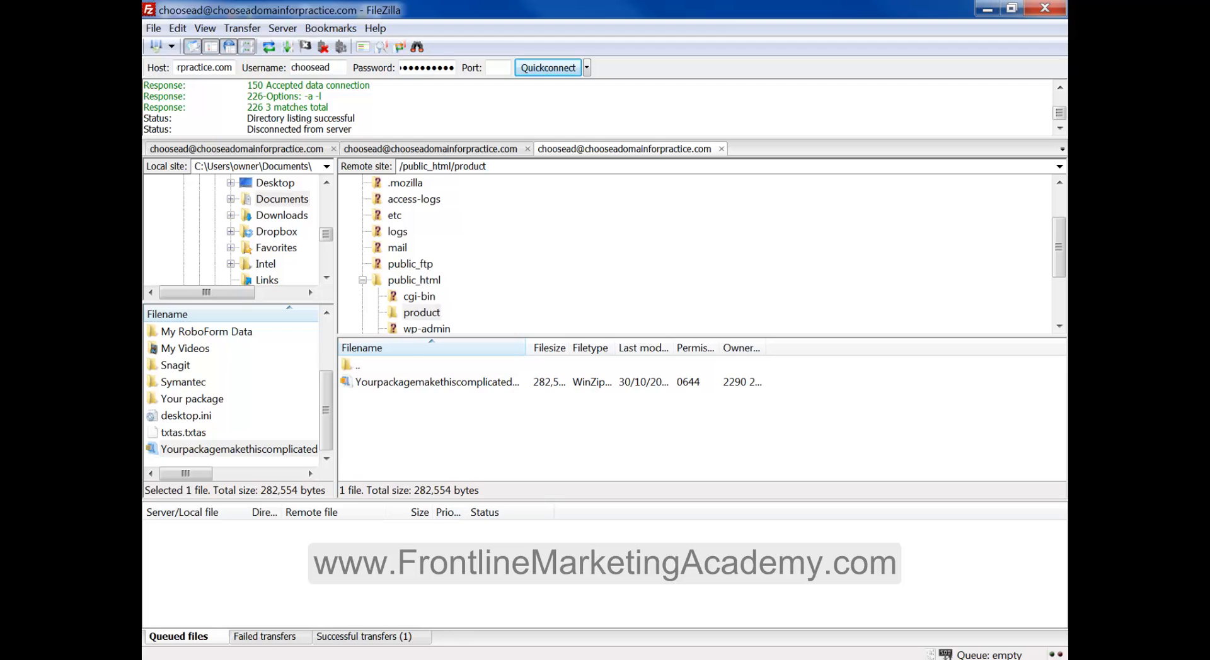
Switch to Notepad, move and widen its window, and paste the zip file name at the end of the URL
key("alt+Tab")
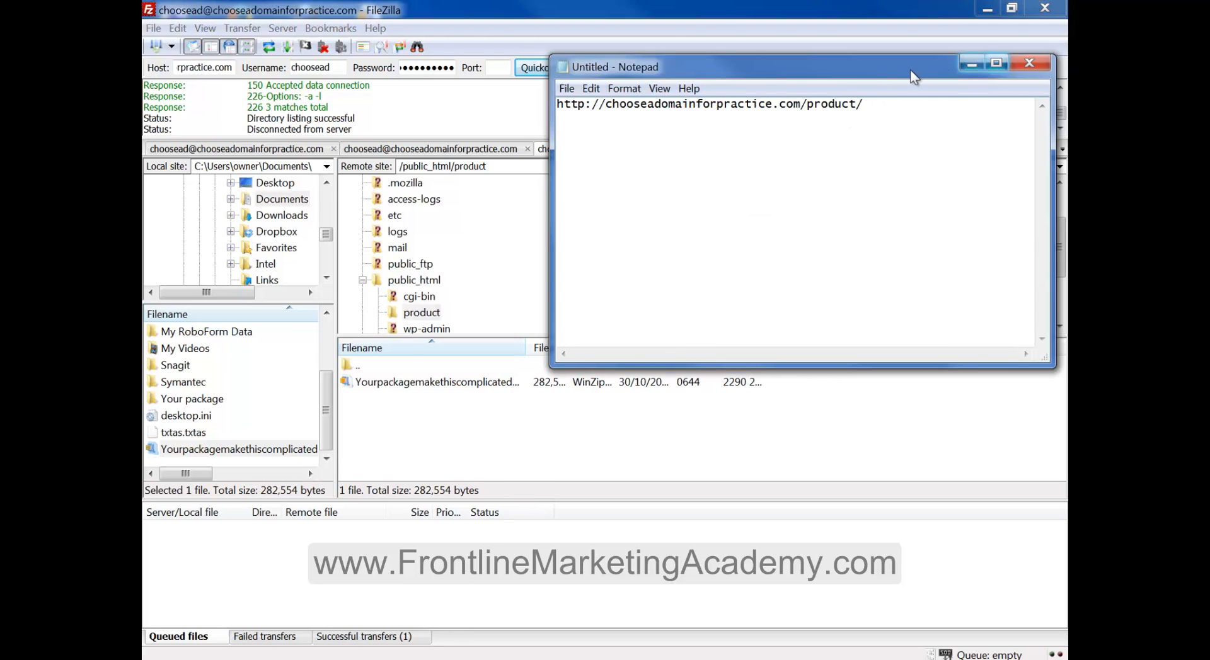
left_click_drag(911, 71, 553, 80)
left_click_drag(696, 177, 897, 186)
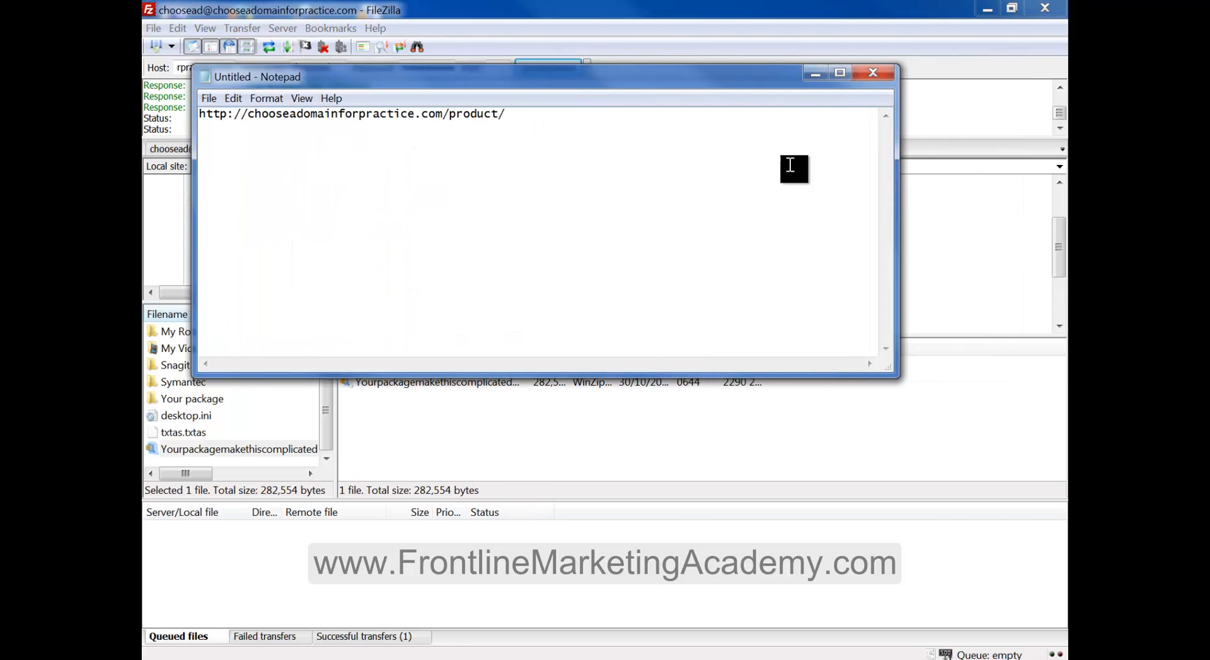
key("ctrl+v")
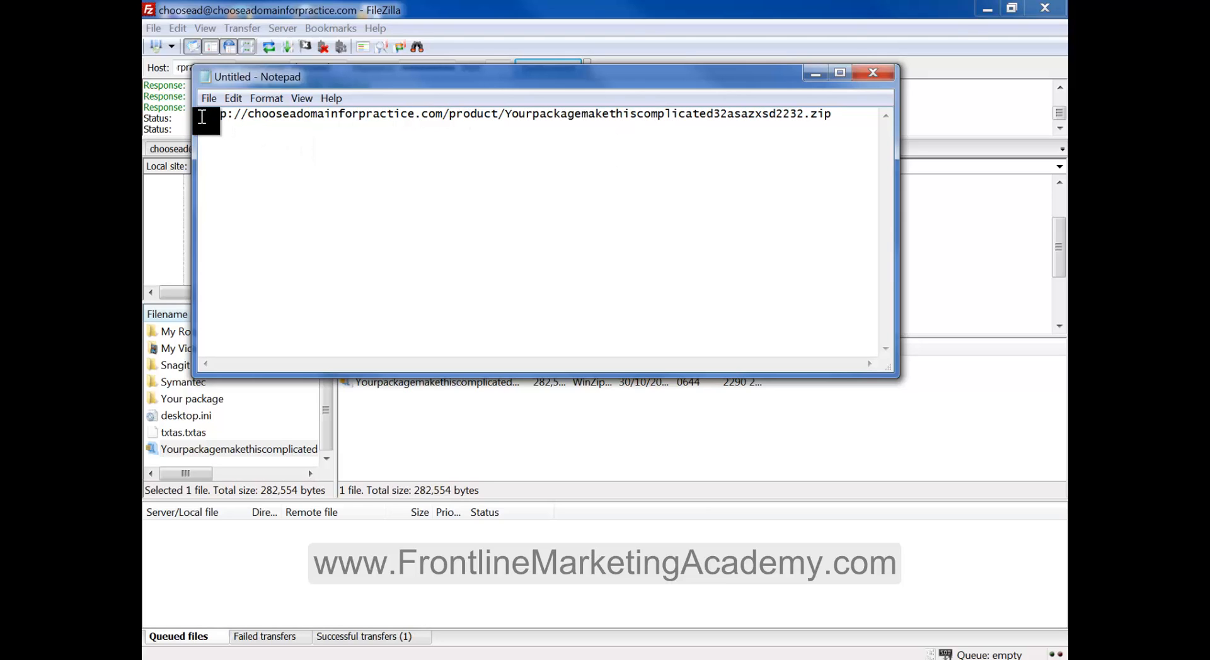
Examine the parts of the download URL in Notepad by highlighting the whole address, the domain and the product folder
left_click_drag(202, 117, 845, 116)
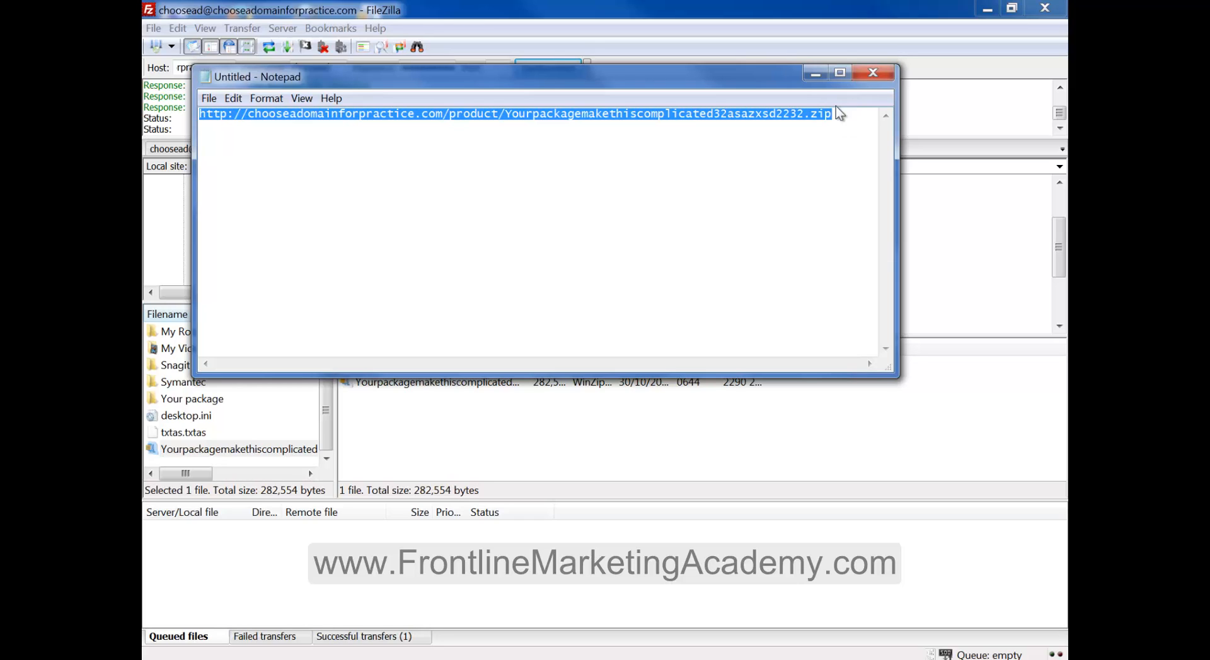
left_click(635, 140)
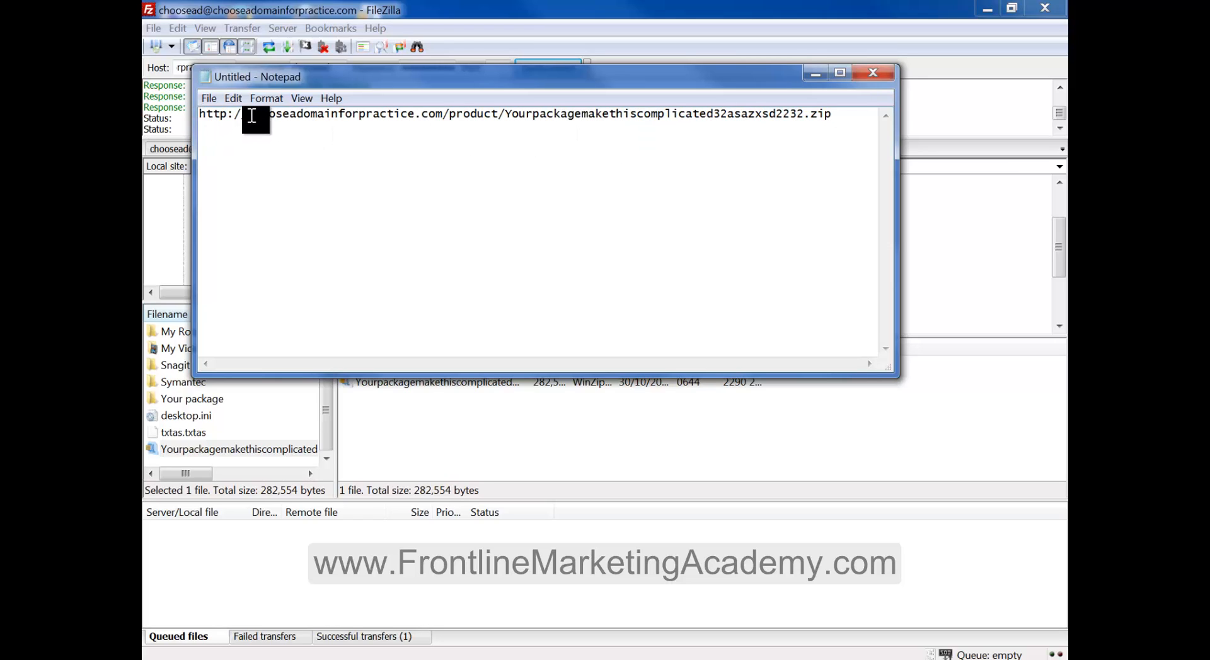
left_click_drag(443, 116, 241, 121)
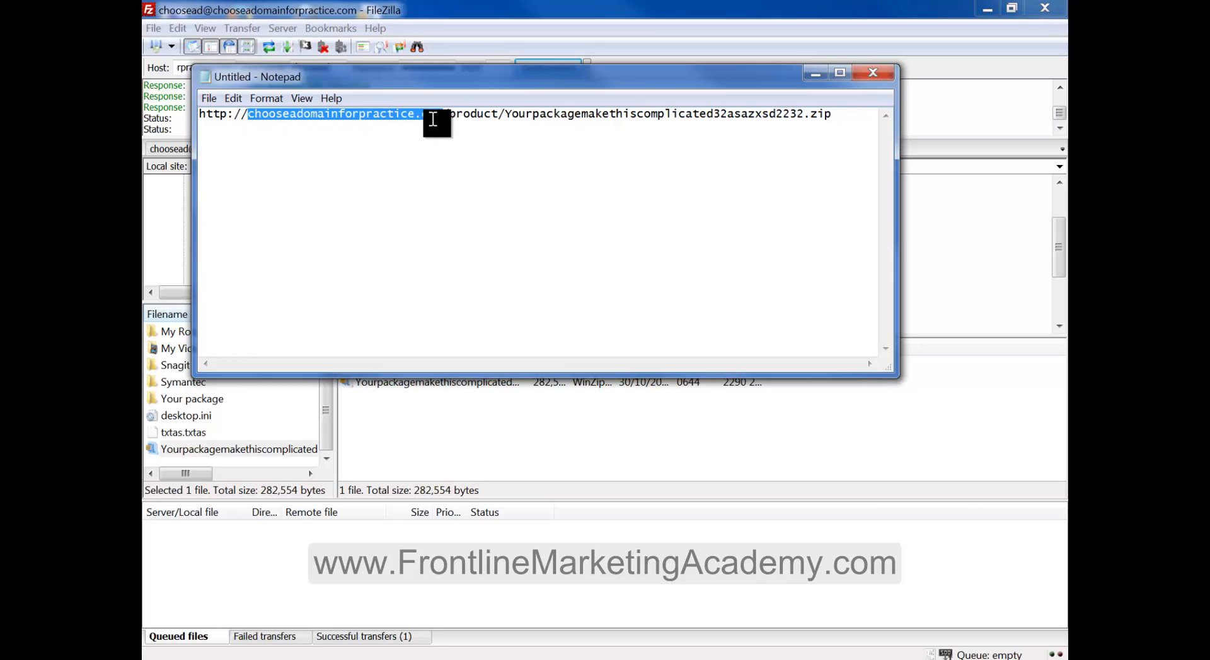
left_click(444, 115)
left_click_drag(445, 115, 507, 116)
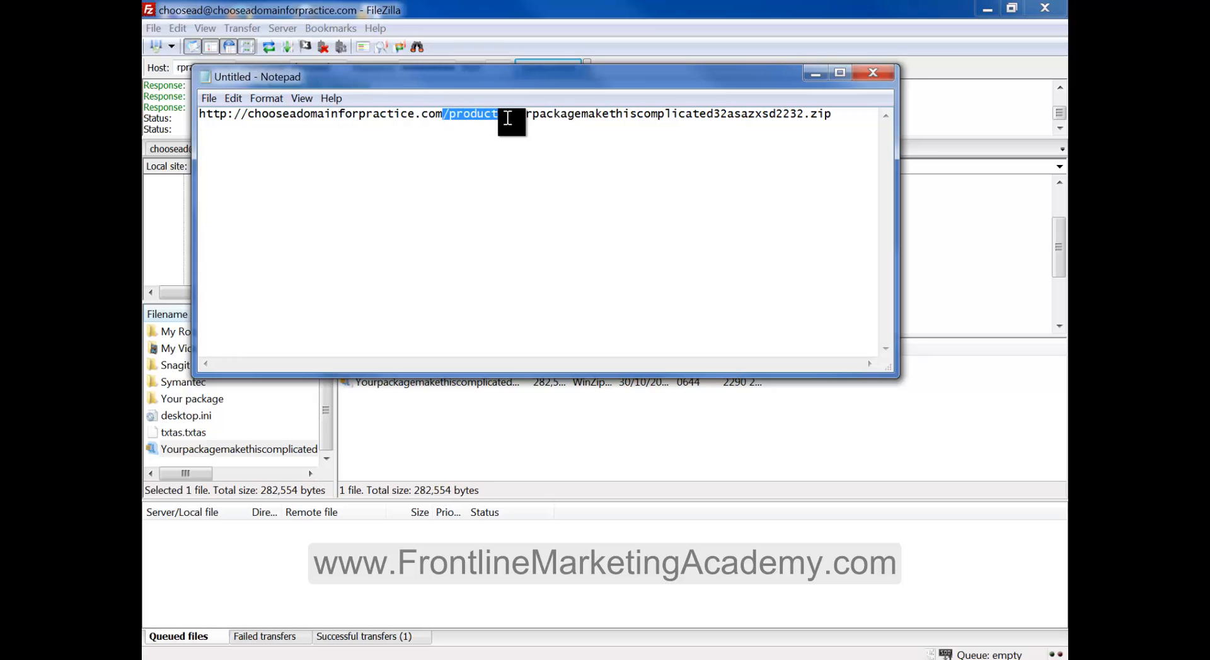
left_click(502, 115)
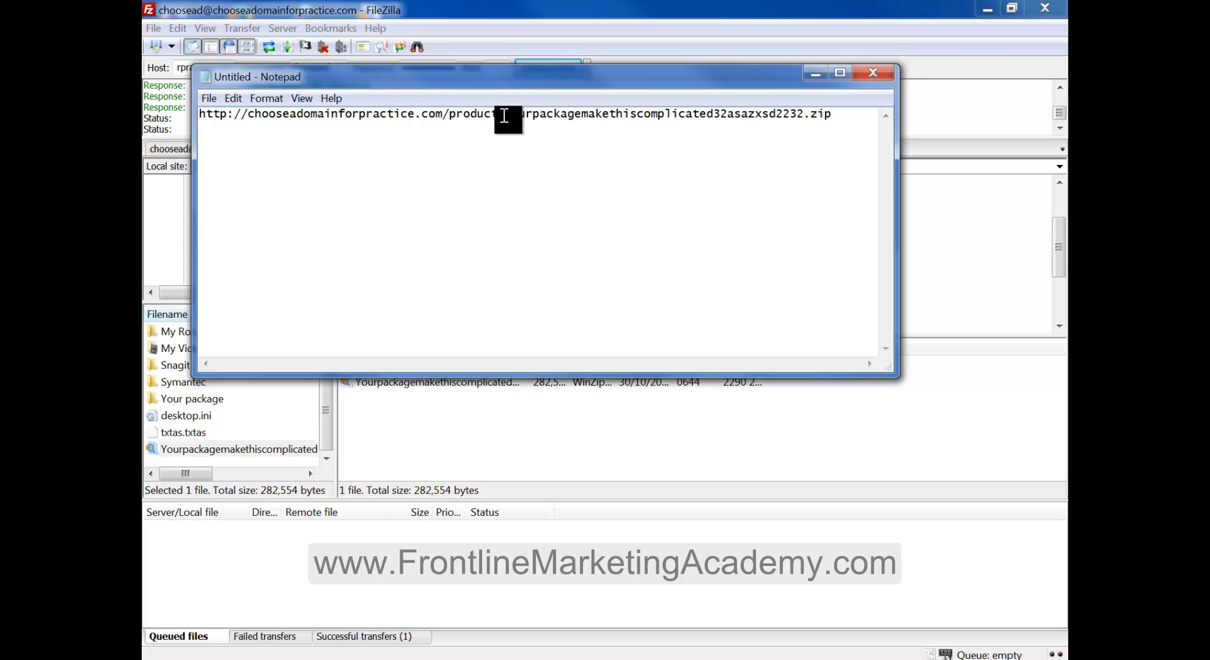
key("ctrl+a")
left_click(488, 121)
Copy the complete download URL from Notepad and minimize the Notepad window
left_click_drag(504, 116, 205, 115)
left_click(822, 134)
right_click(205, 113)
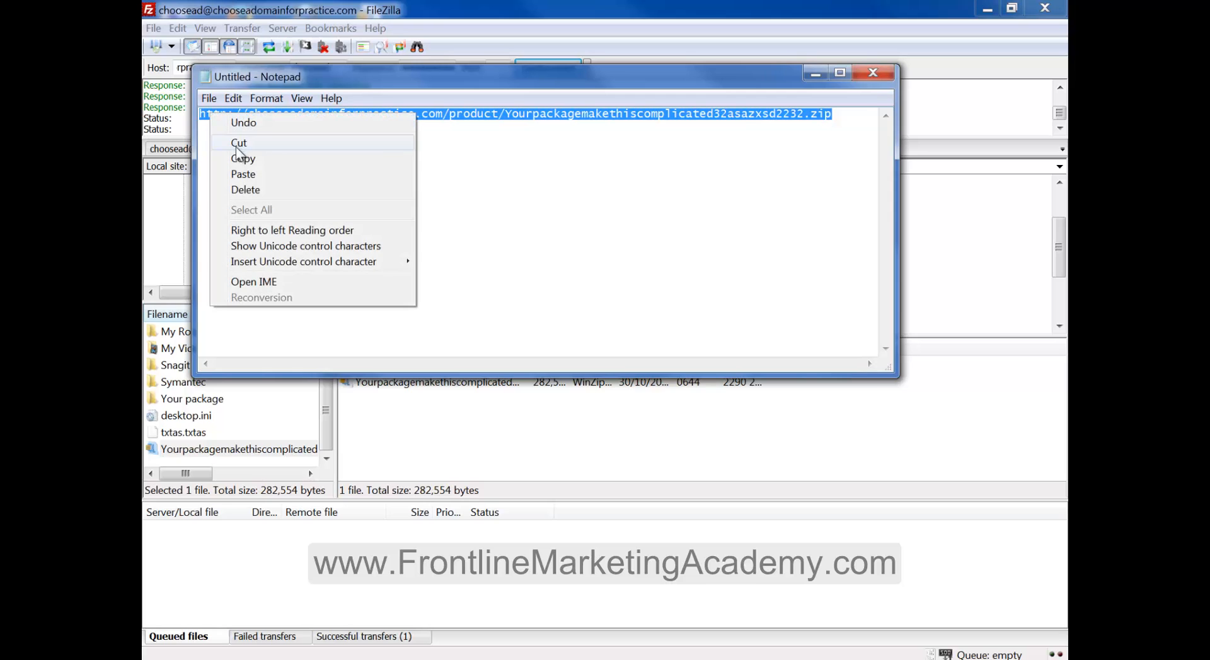
left_click(239, 157)
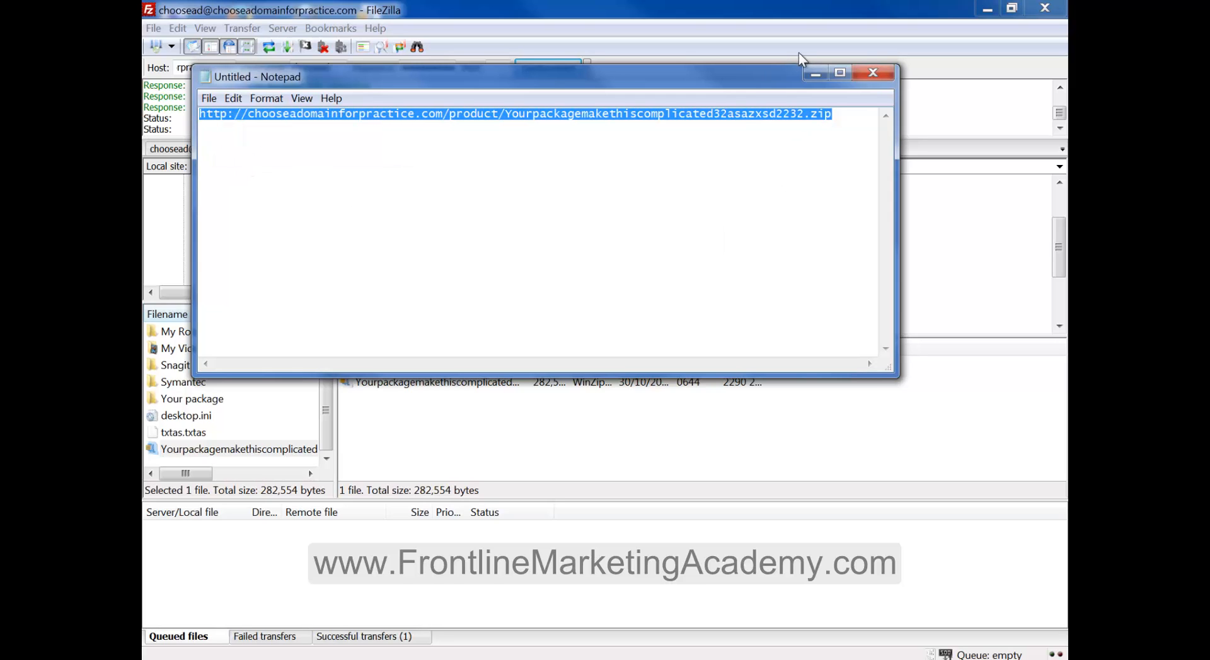
left_click(813, 73)
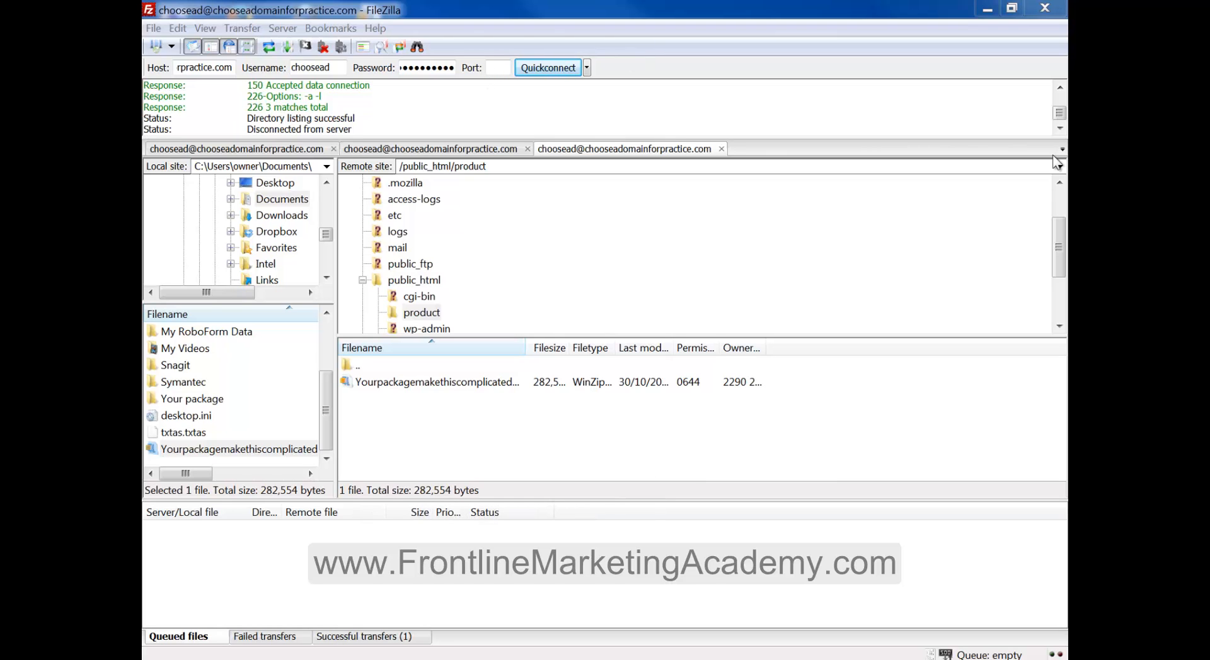
Shrink the FileZilla window off its maximized state and switch to a new Chrome window, maximized
left_click(835, 244)
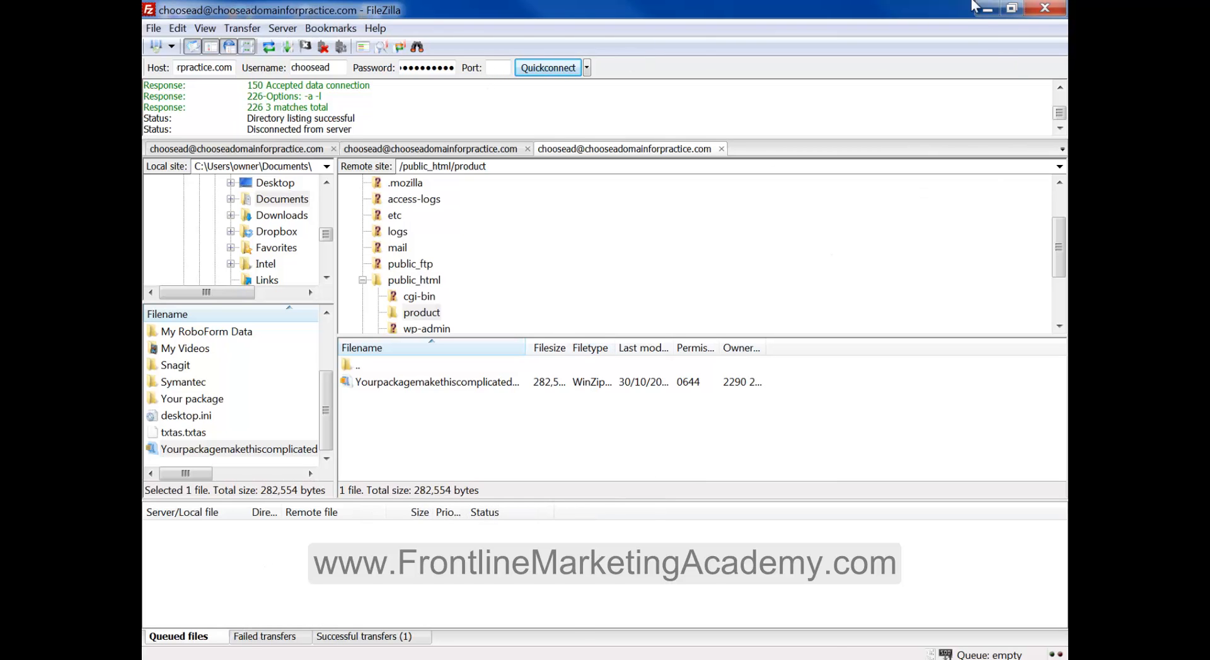
left_click_drag(973, 7, 857, 245)
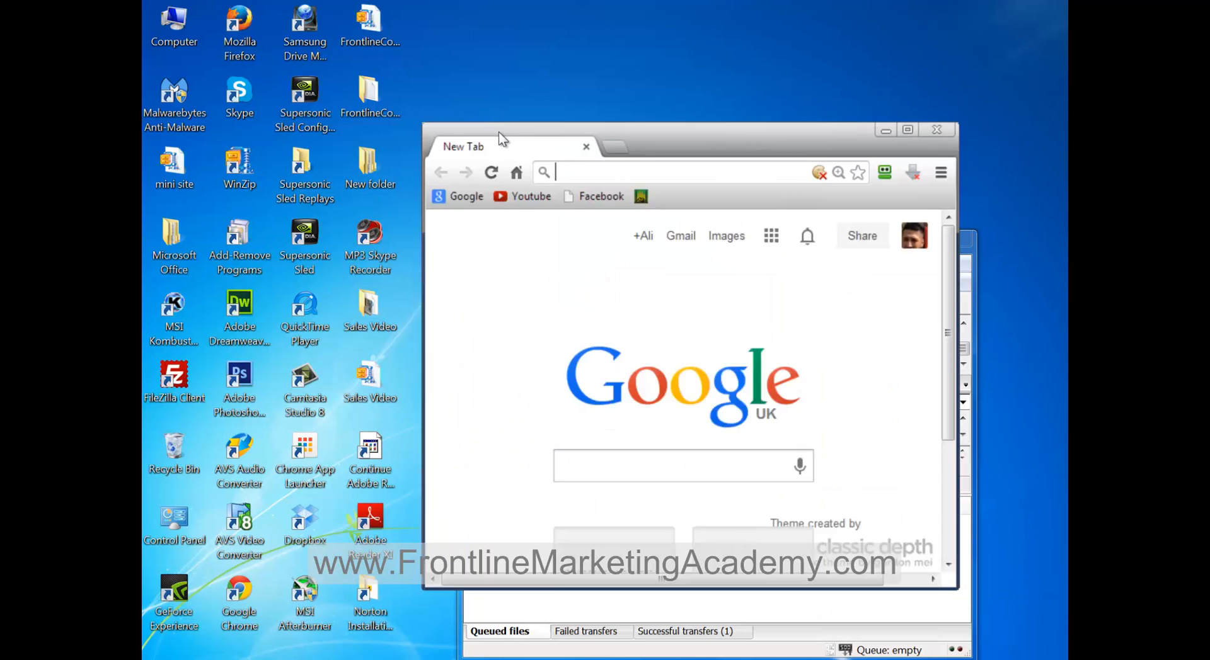
left_click_drag(709, 144, 490, 131)
double_click(490, 131)
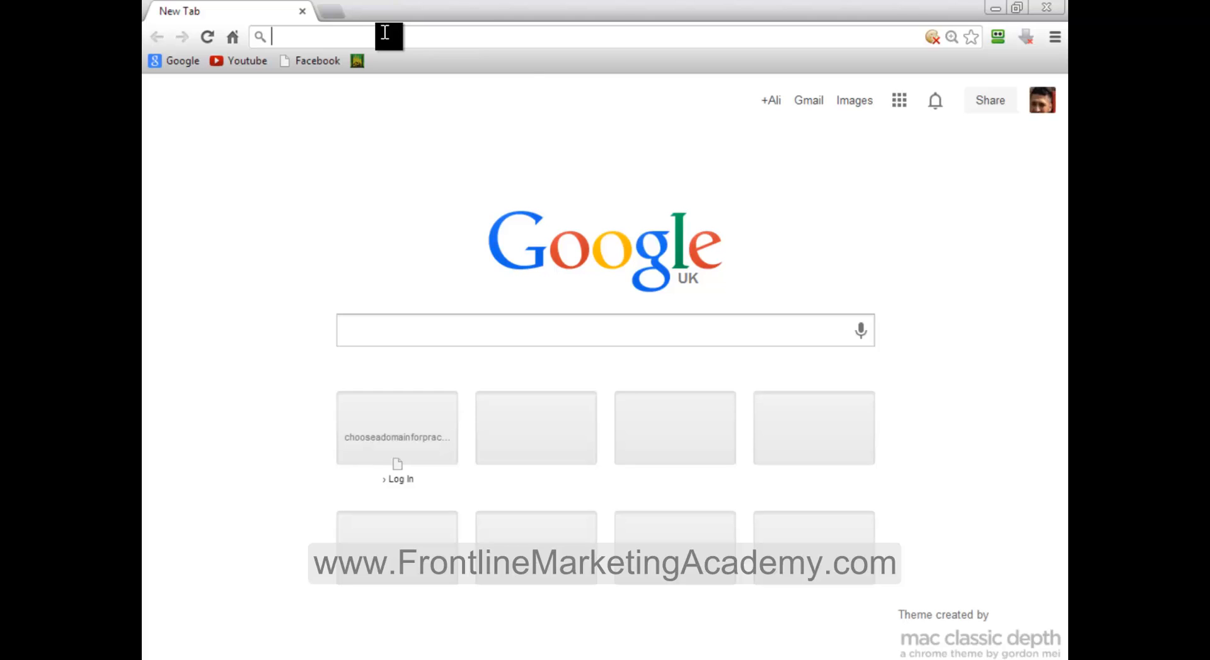
Load the copied download URL in Chrome, open the downloaded zip package in WinZip and close it
right_click(385, 32)
left_click(426, 86)
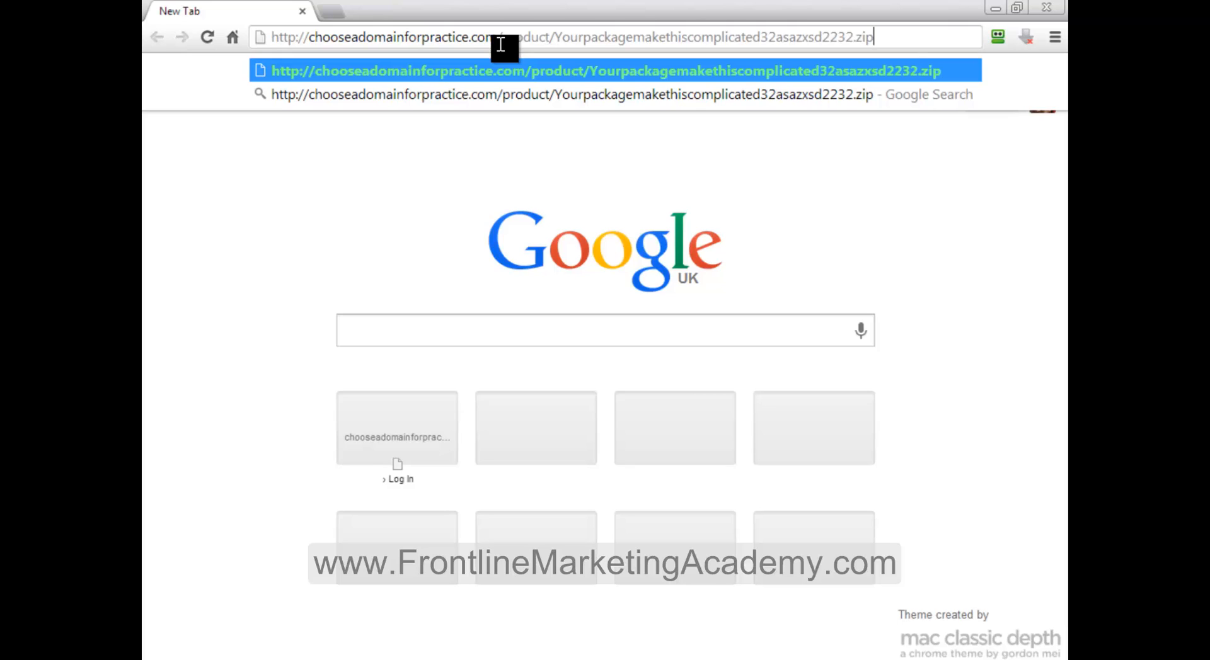
key("Return")
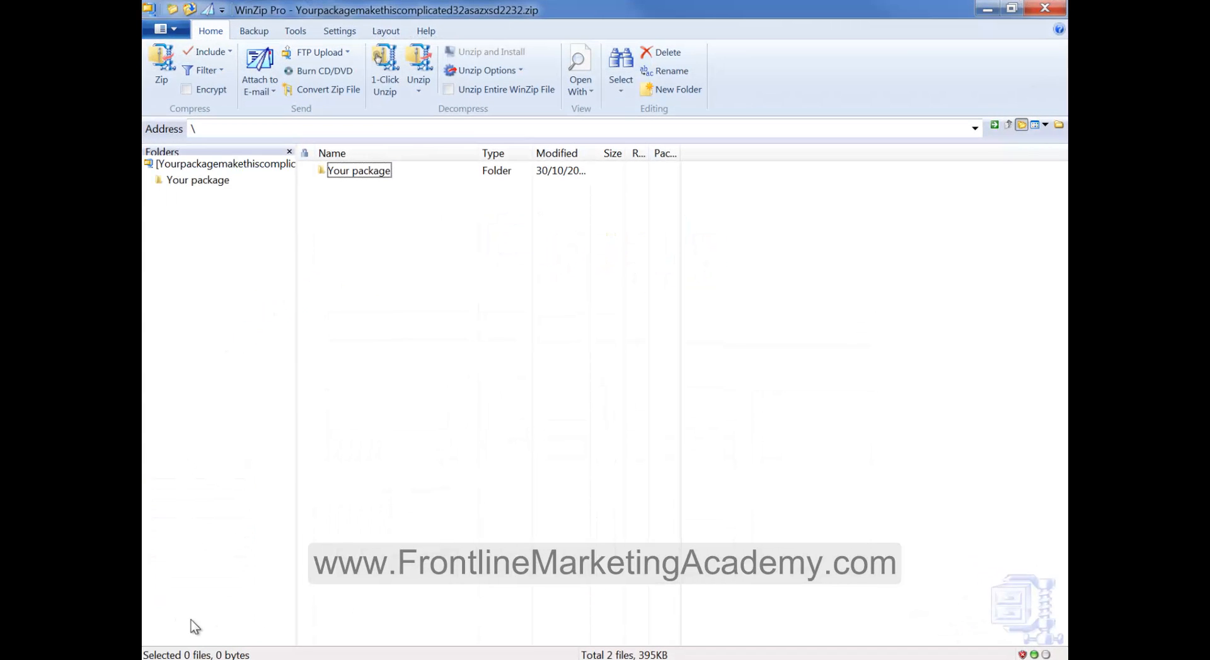
left_click(1041, 15)
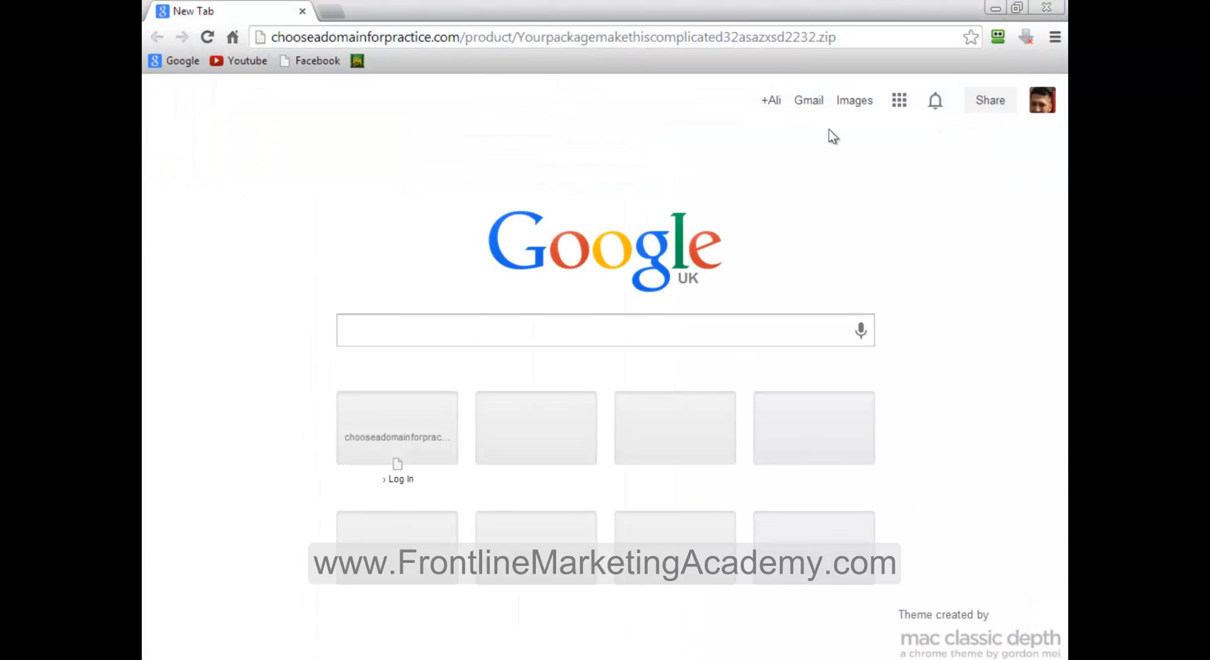
Load the same zip URL in Chrome again to repeat the download, open the new copy in WinZip and close it
left_click(768, 39)
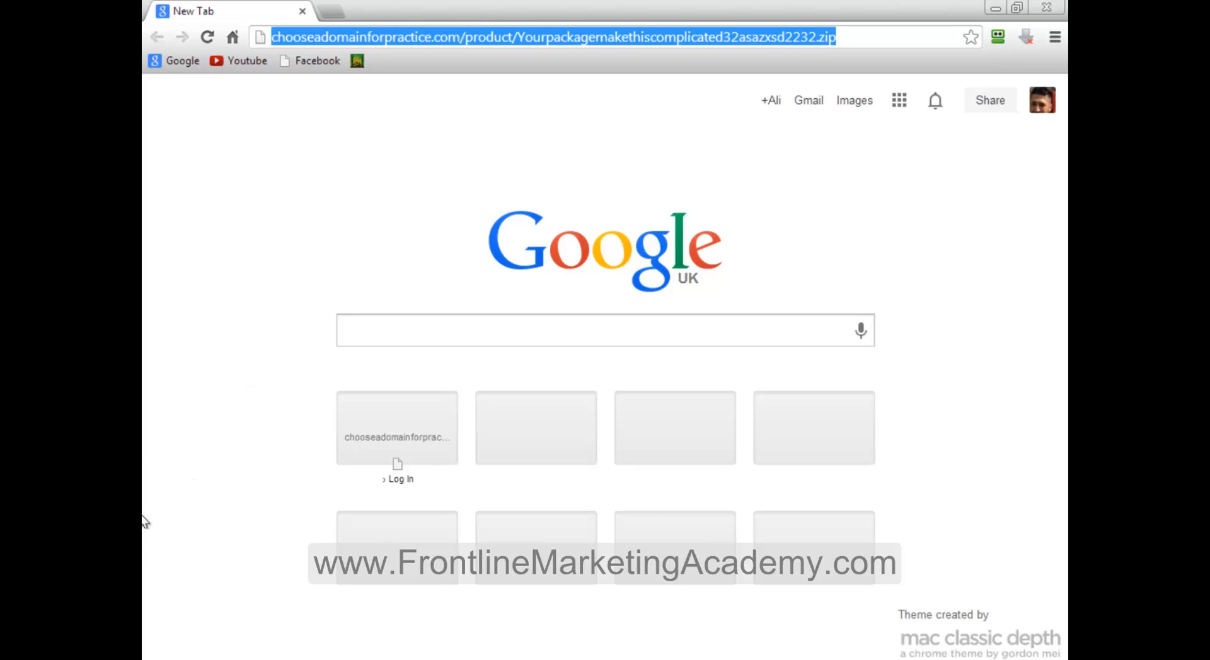
mouse_move(259, 659)
key("Return")
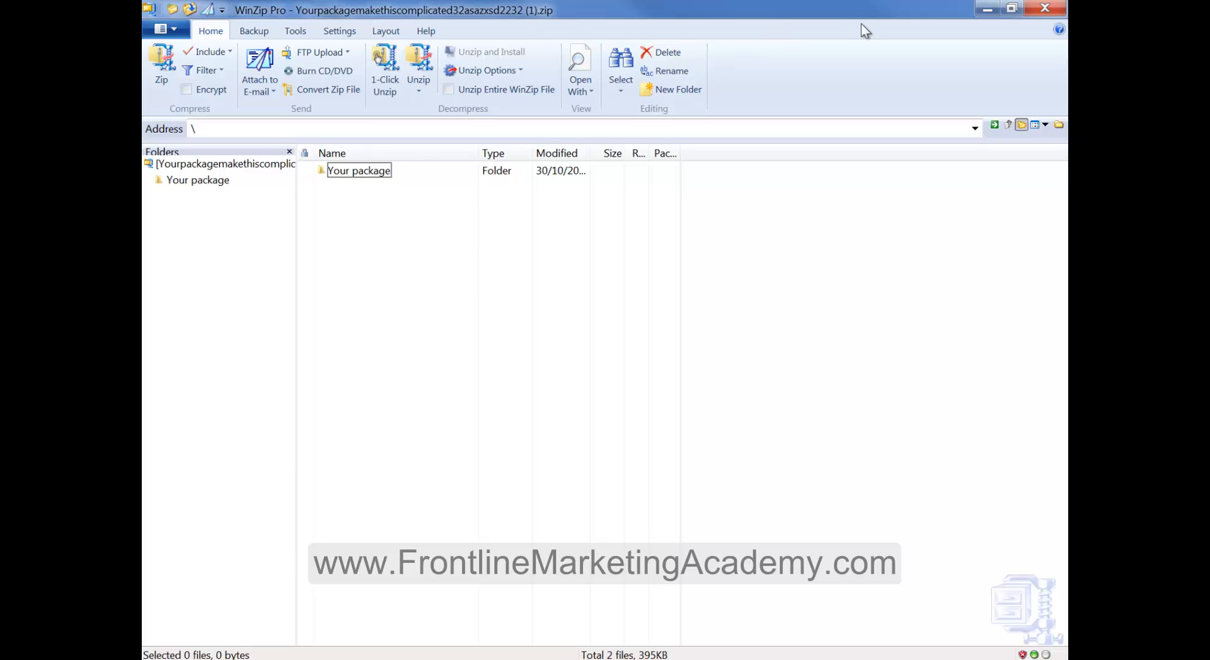
left_click(1043, 9)
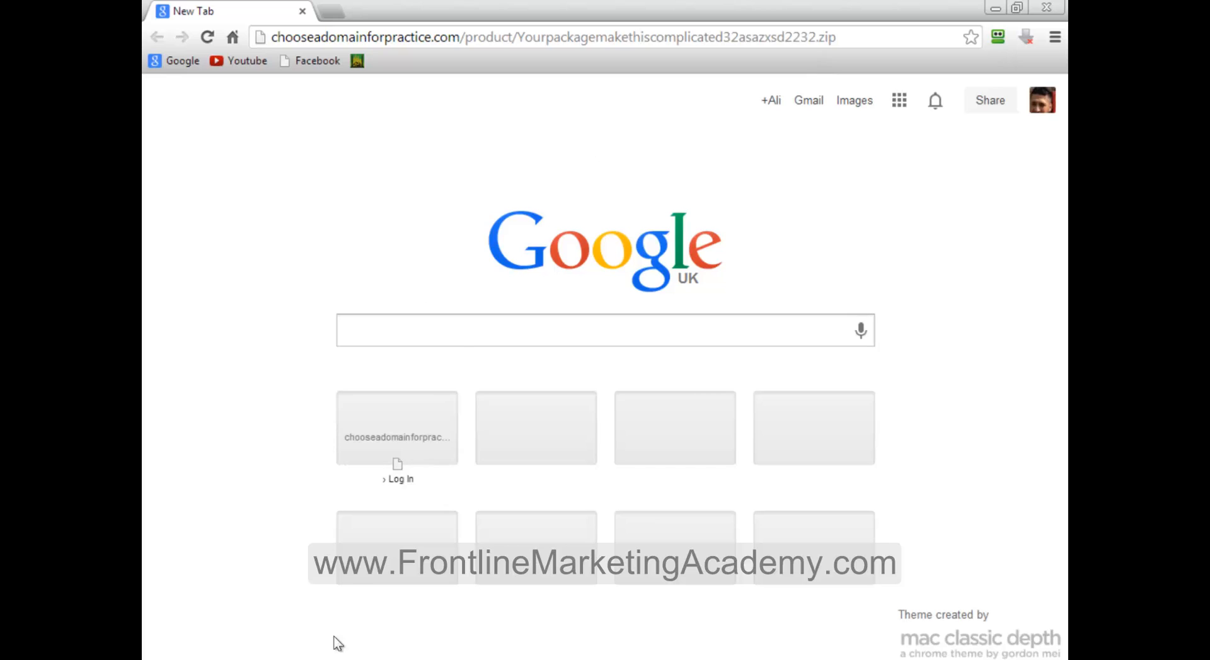
Return to FileZilla maximized, bring up the Notepad document over it, and move and narrow the Notepad window
left_click(331, 659)
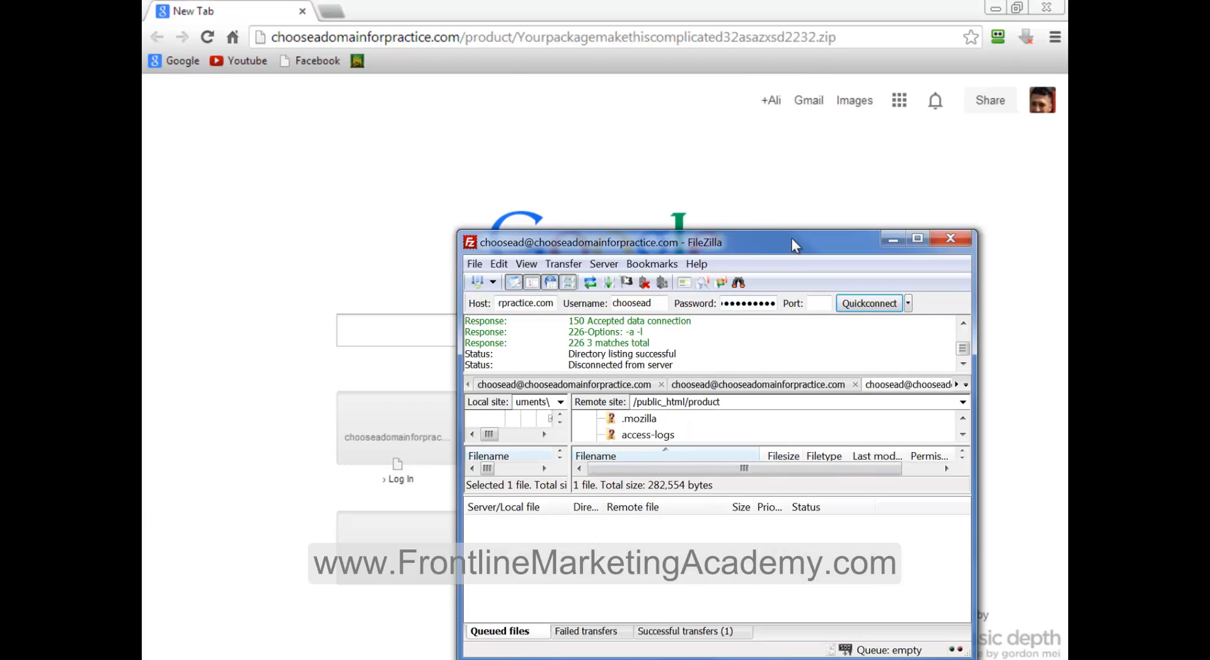
double_click(791, 238)
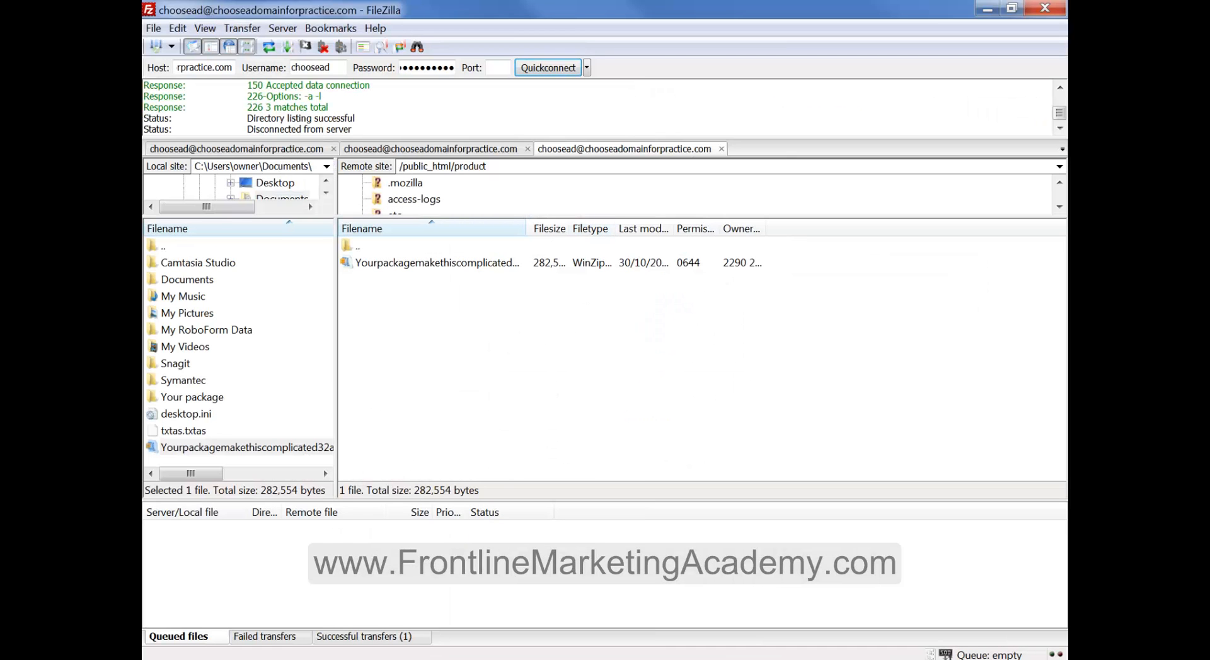
left_click(466, 659)
left_click(510, 229)
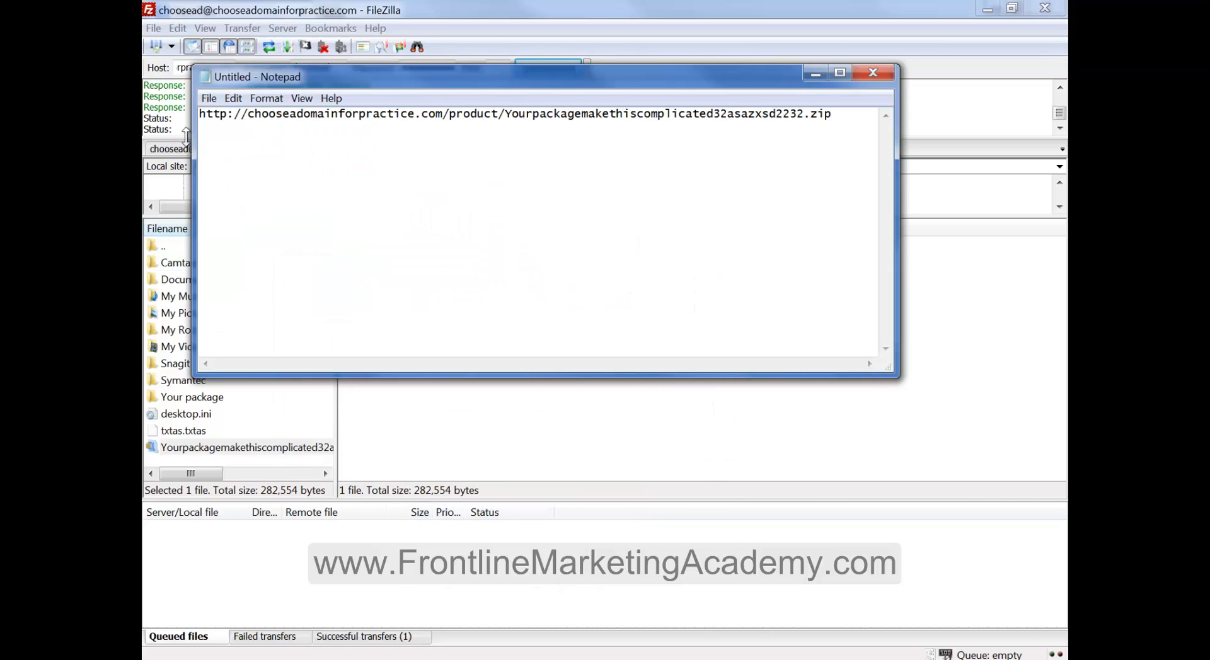
left_click_drag(706, 74, 567, 107)
left_click_drag(168, 202, 493, 185)
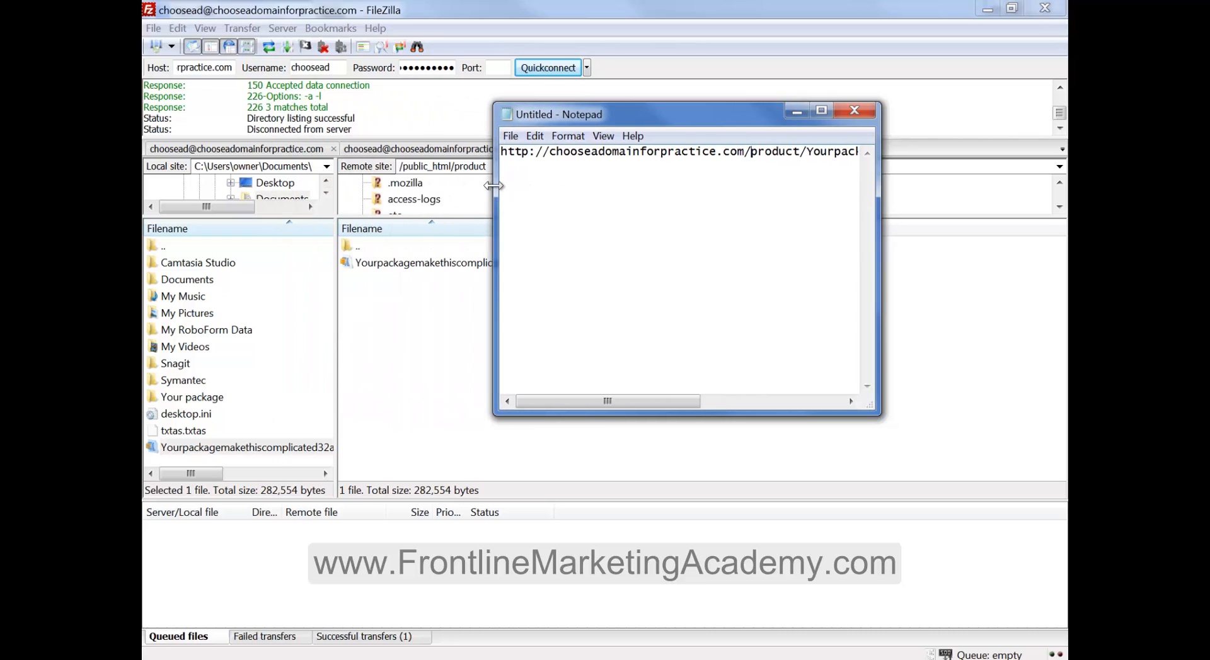
Widen the Notepad window until the whole download URL fits on one line and move it down, clear of the remote file list
left_click_drag(554, 111, 553, 329)
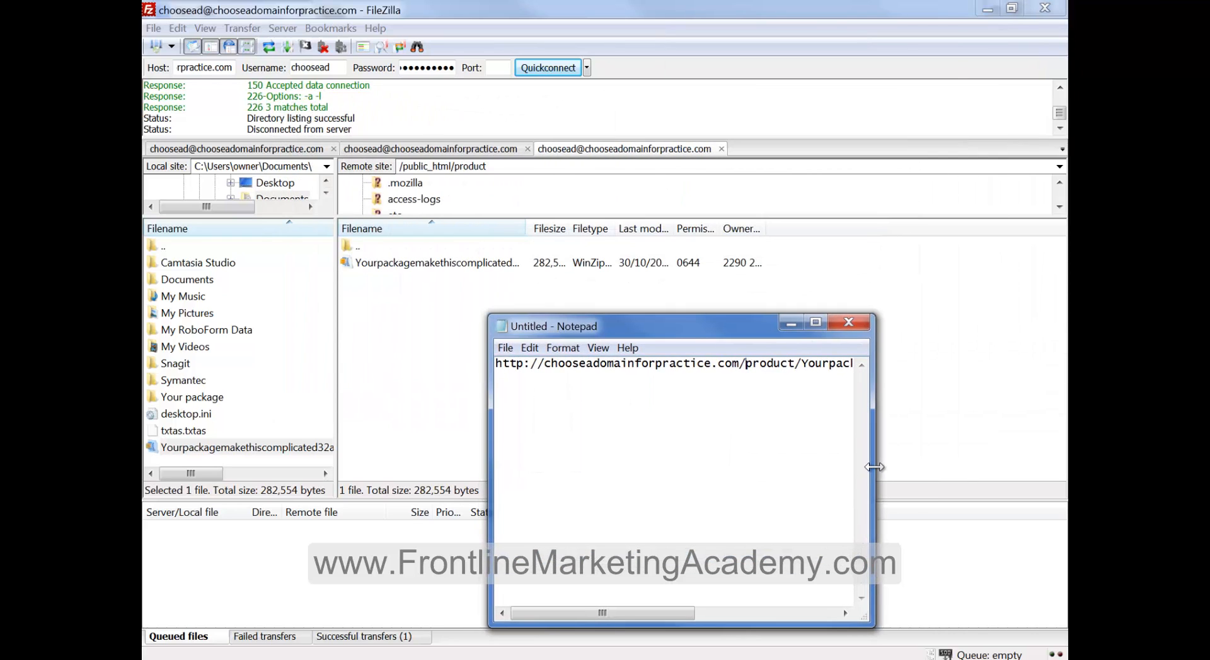
left_click_drag(874, 467, 1031, 467)
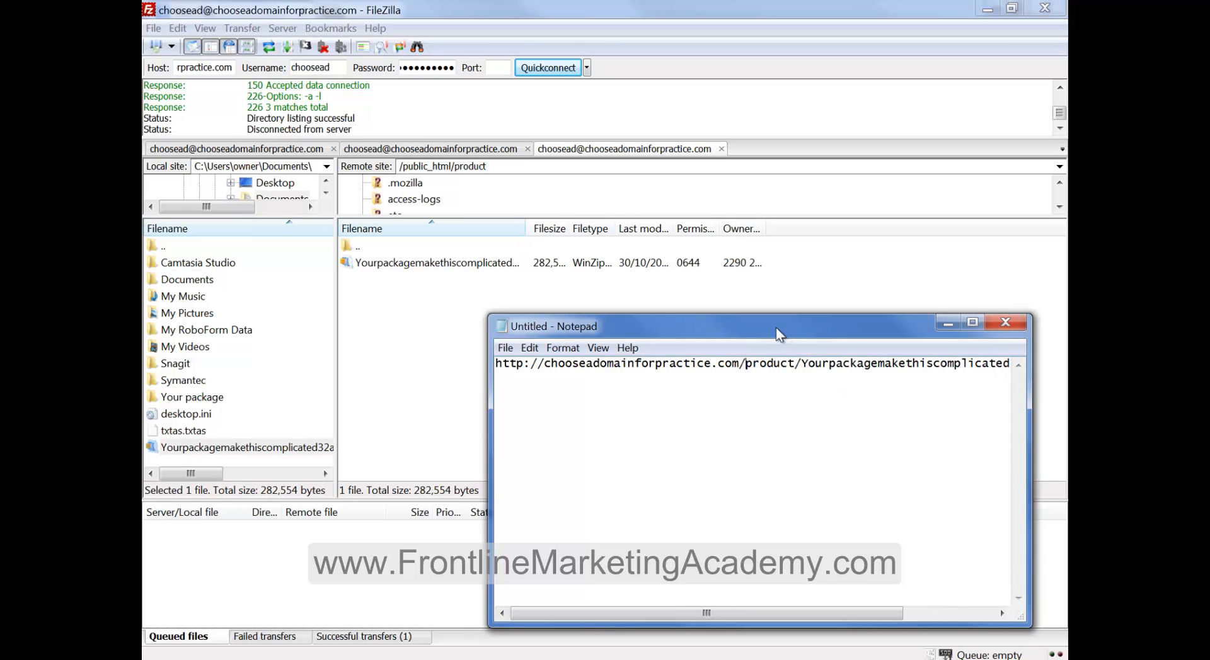
left_click_drag(780, 334, 445, 330)
left_click_drag(709, 460, 917, 457)
left_click_drag(660, 328, 790, 523)
Enlarge FileZilla's remote directory tree pane and review the server address entered as the host
left_click_drag(497, 218, 499, 363)
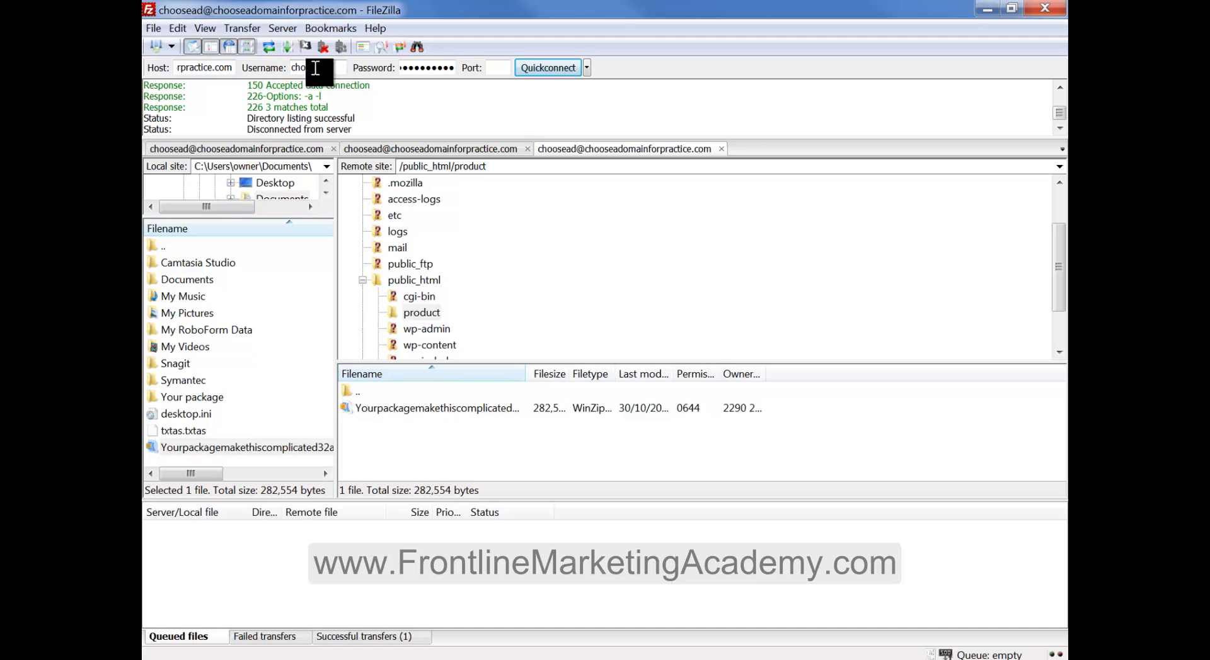
left_click_drag(217, 67, 148, 73)
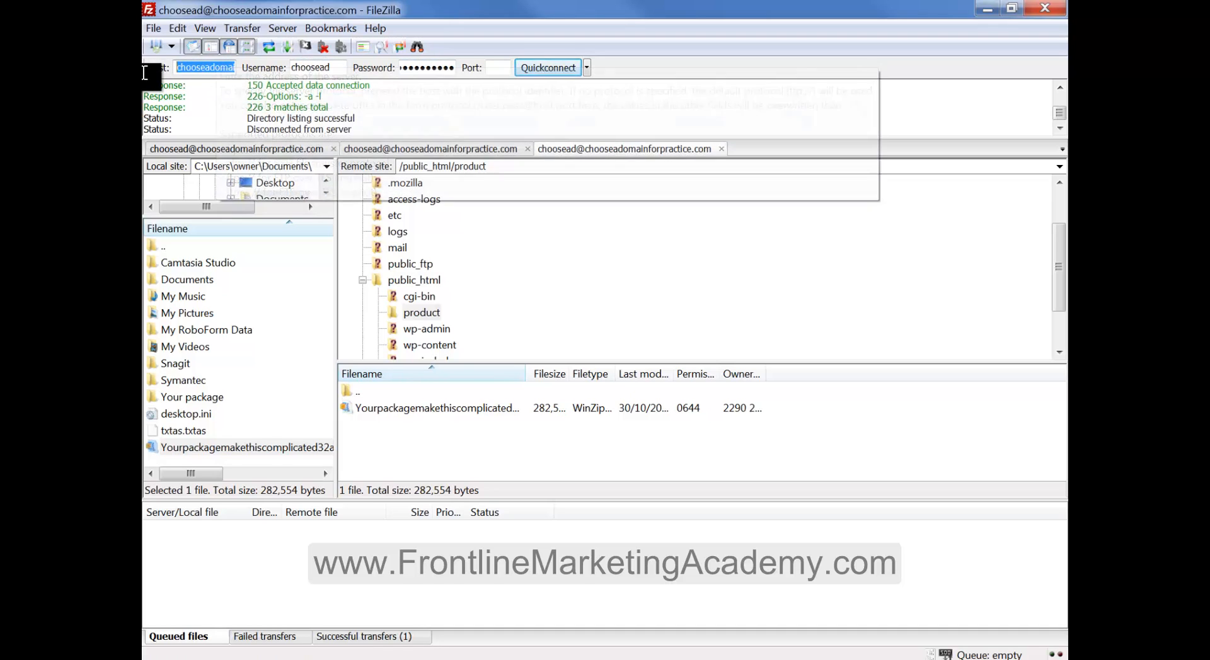
left_click(196, 68)
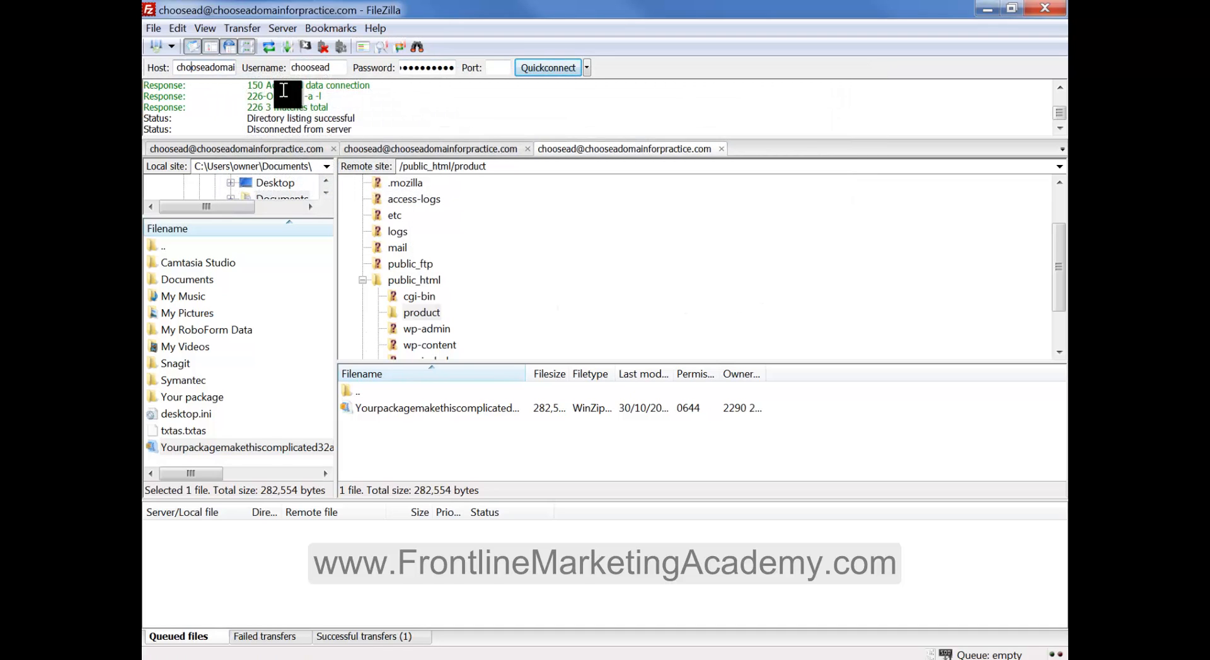
Collapse and re-expand the remote root folder, and expand public_html to show its subfolders
left_click_drag(1058, 253, 1058, 218)
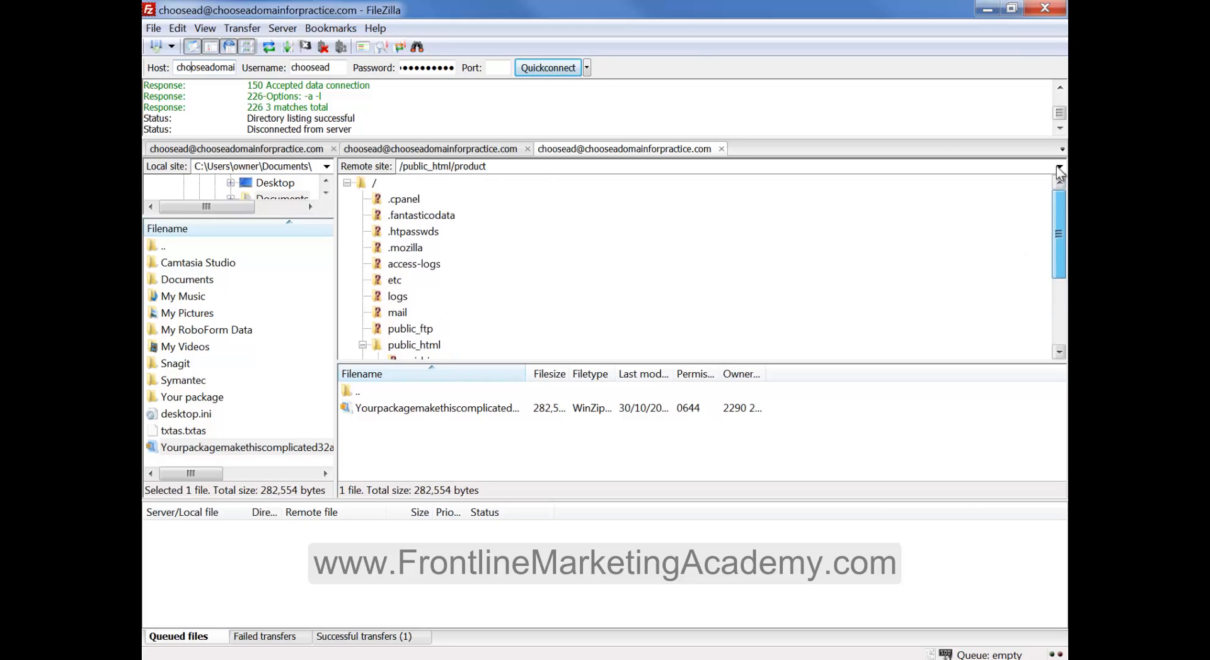
left_click(347, 183)
left_click(347, 183)
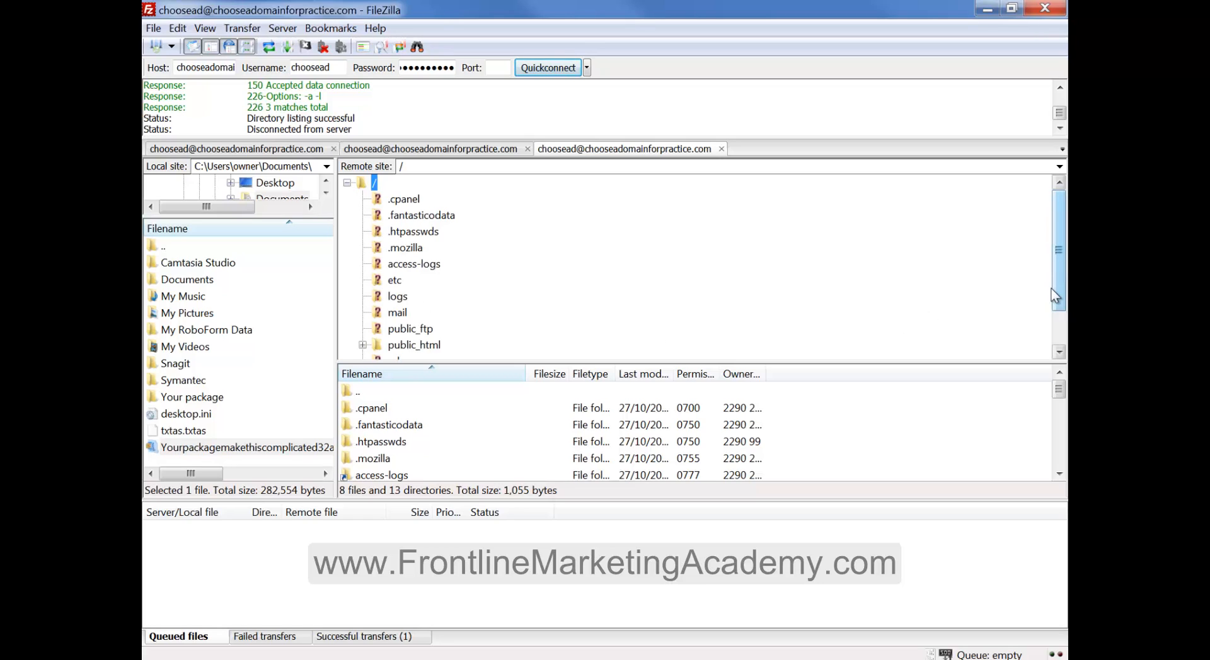
scroll(1058, 315, "down", 1)
left_click(363, 296)
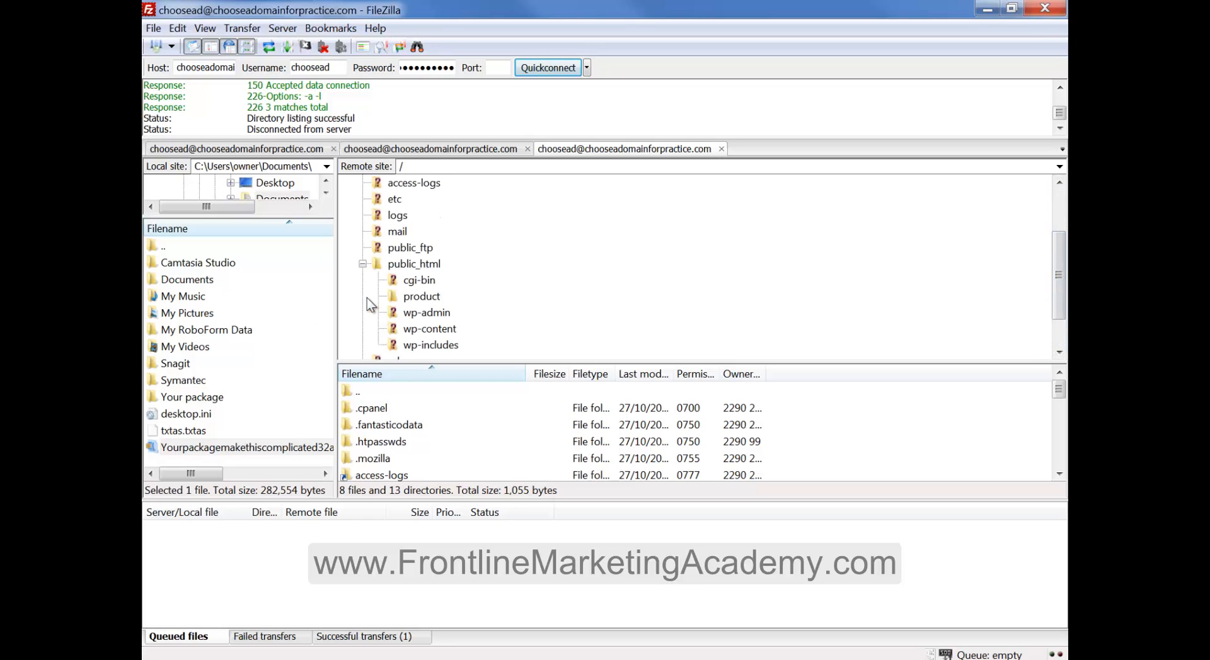
right_click(404, 269)
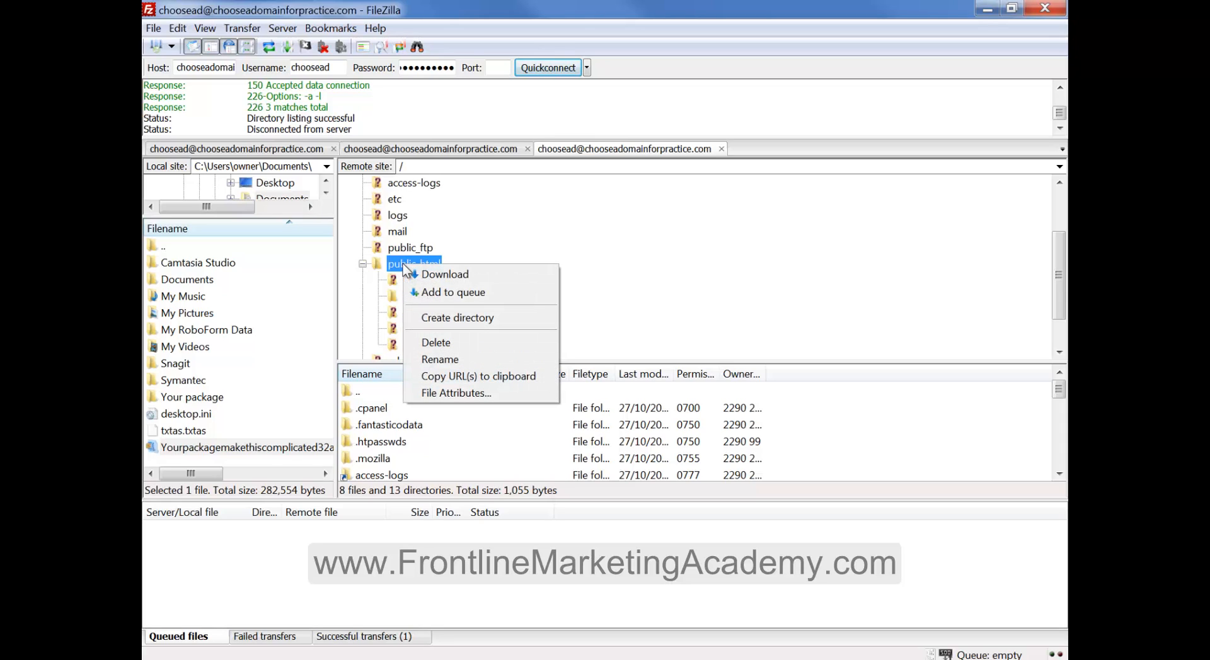
left_click(457, 318)
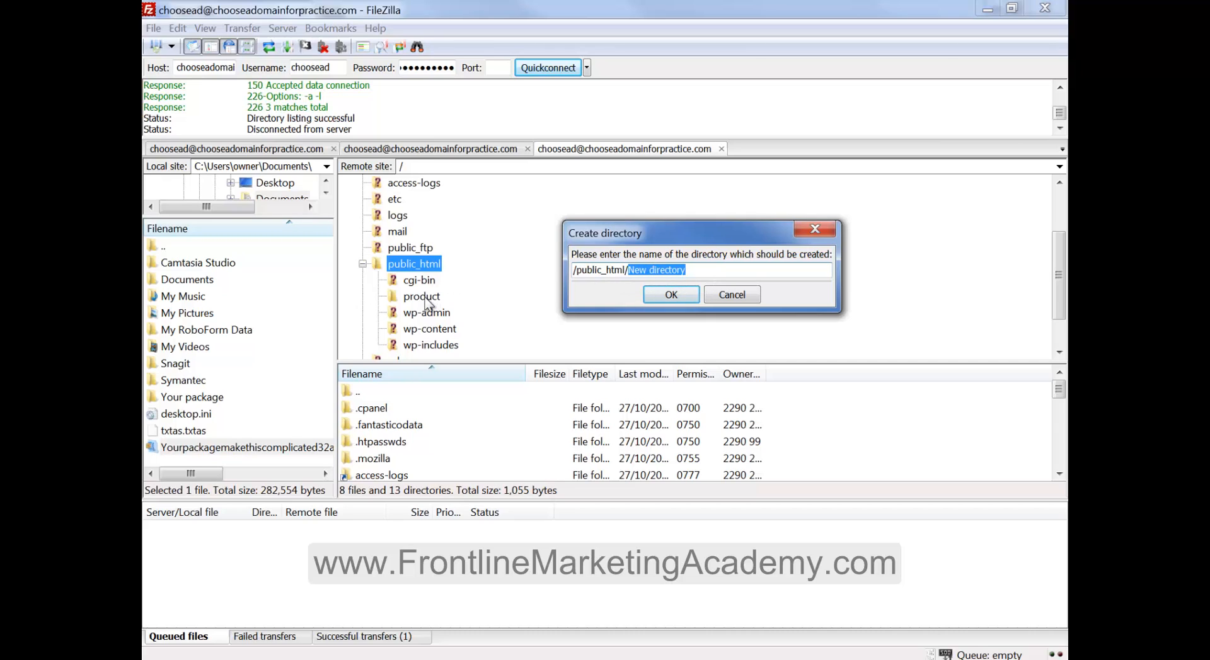
left_click(731, 295)
Open the product folder inside public_html, shorten the remote tree pane and widen the local file pane
left_click(422, 296)
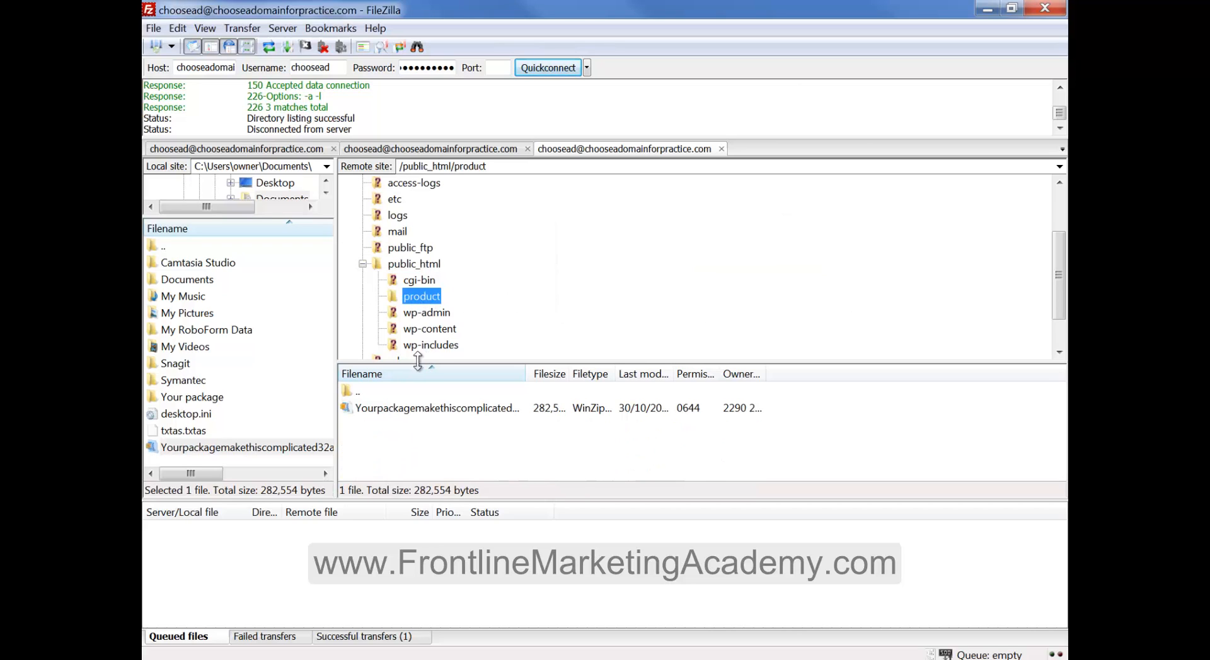
left_click_drag(416, 362, 413, 309)
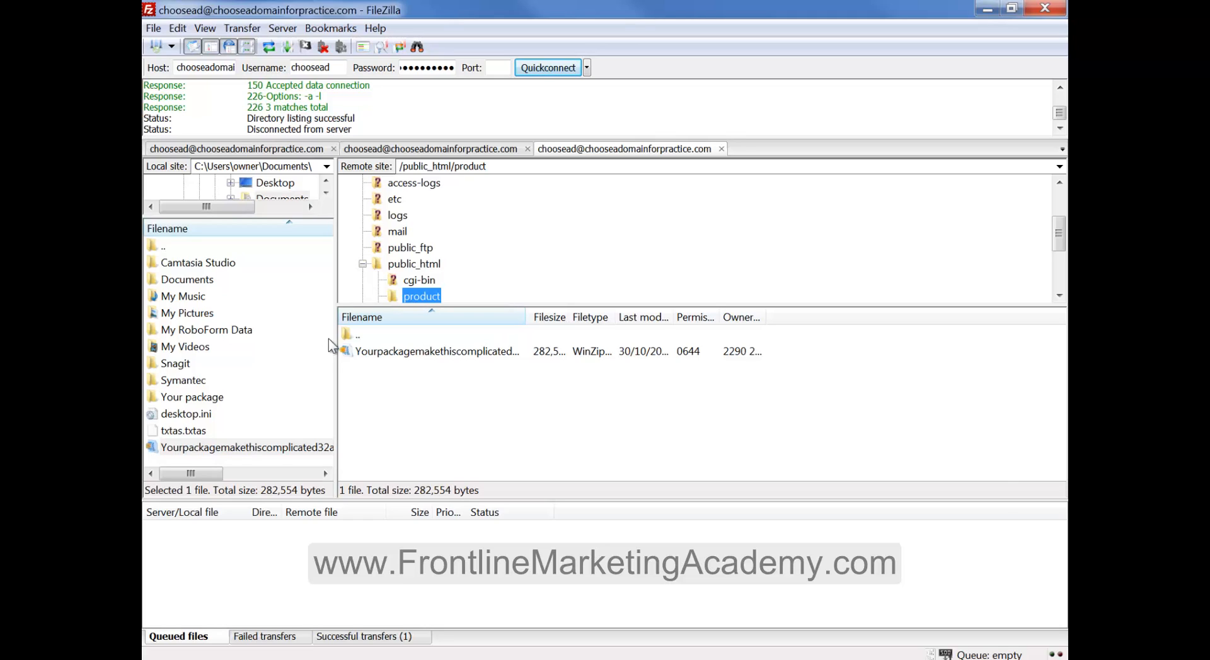
left_click_drag(329, 342, 372, 344)
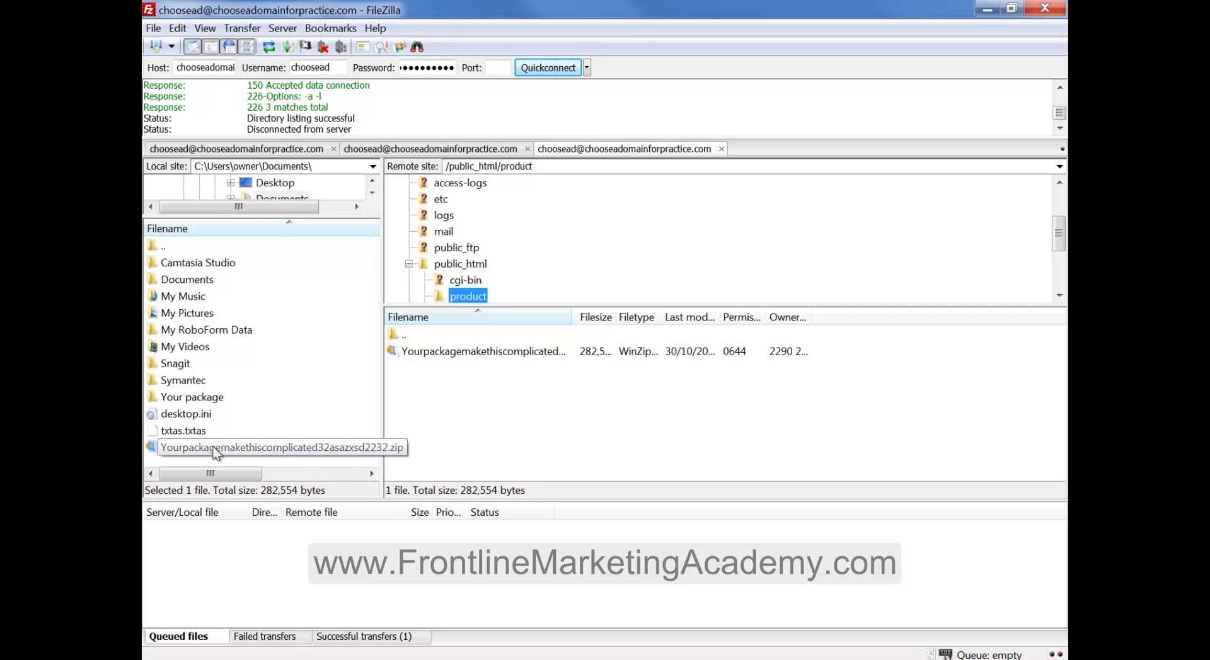
Show the upload options for the local zip package without uploading it, and enlarge the remote directory tree pane again
right_click(216, 453)
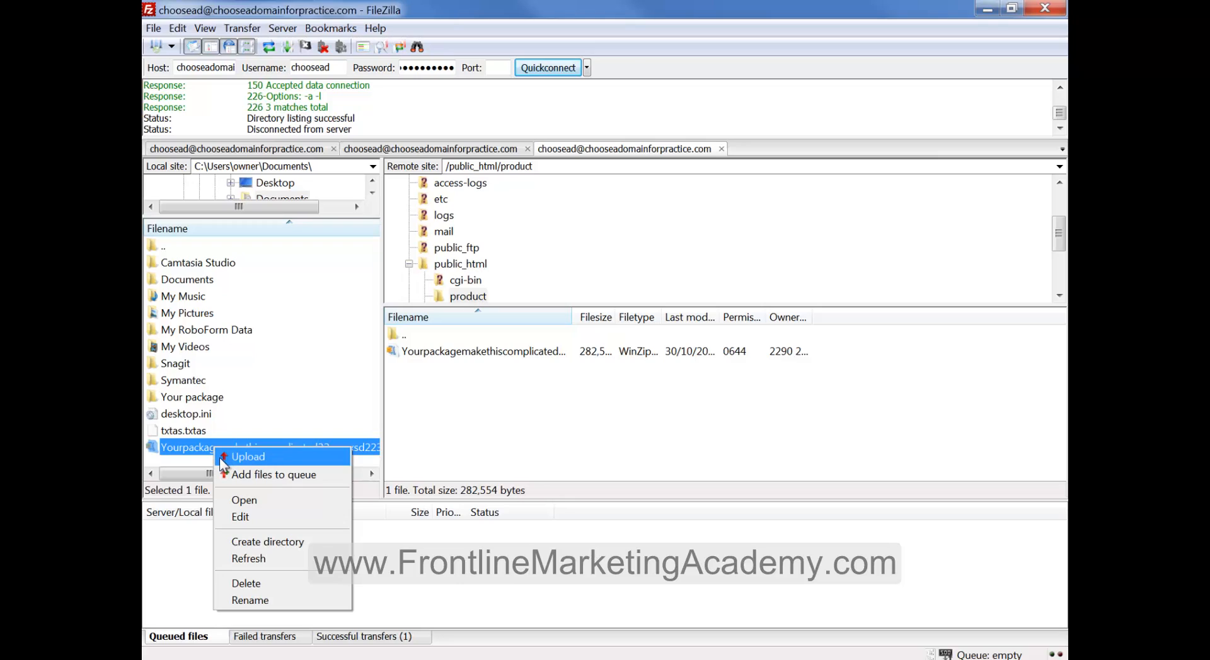
left_click(445, 398)
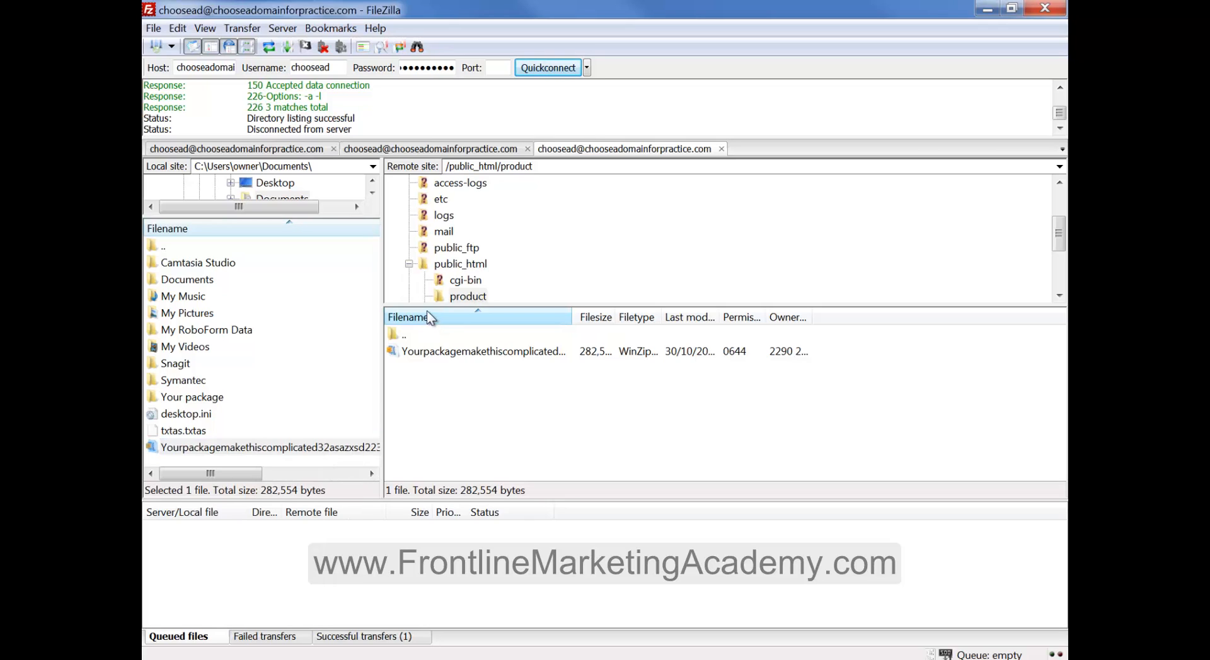
left_click_drag(427, 308, 423, 416)
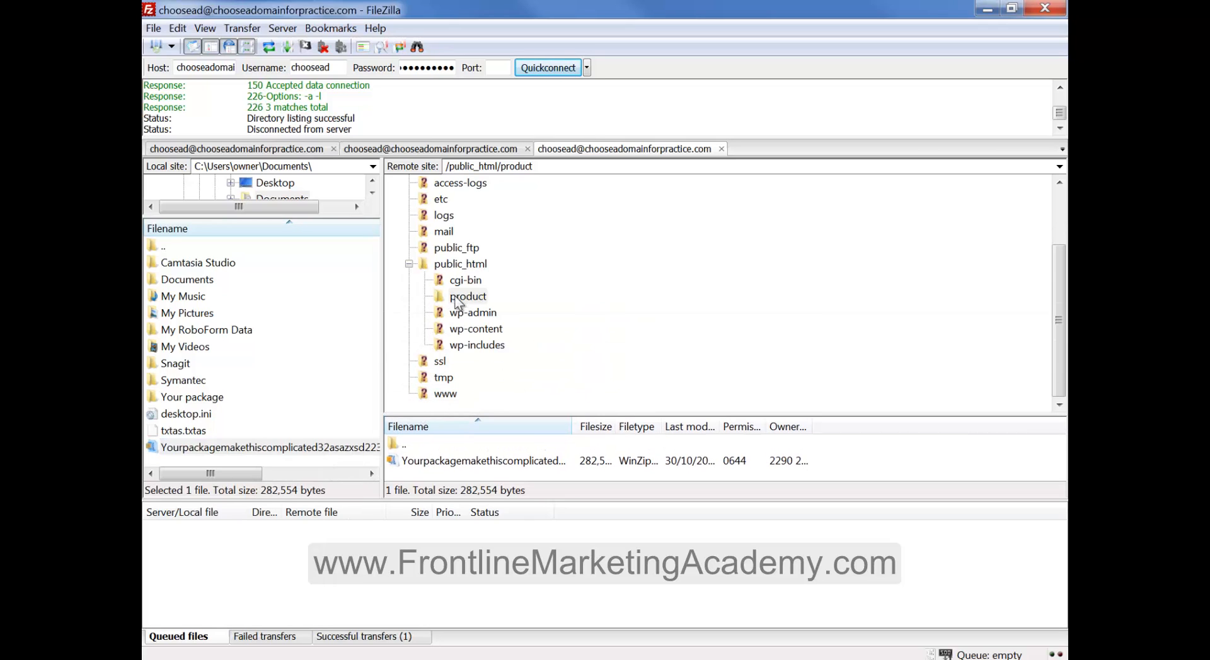
Bring Notepad back below the remote tree and highlight the URL's domain part, followed by its zip file name
left_click(492, 659)
left_click_drag(508, 521, 477, 424)
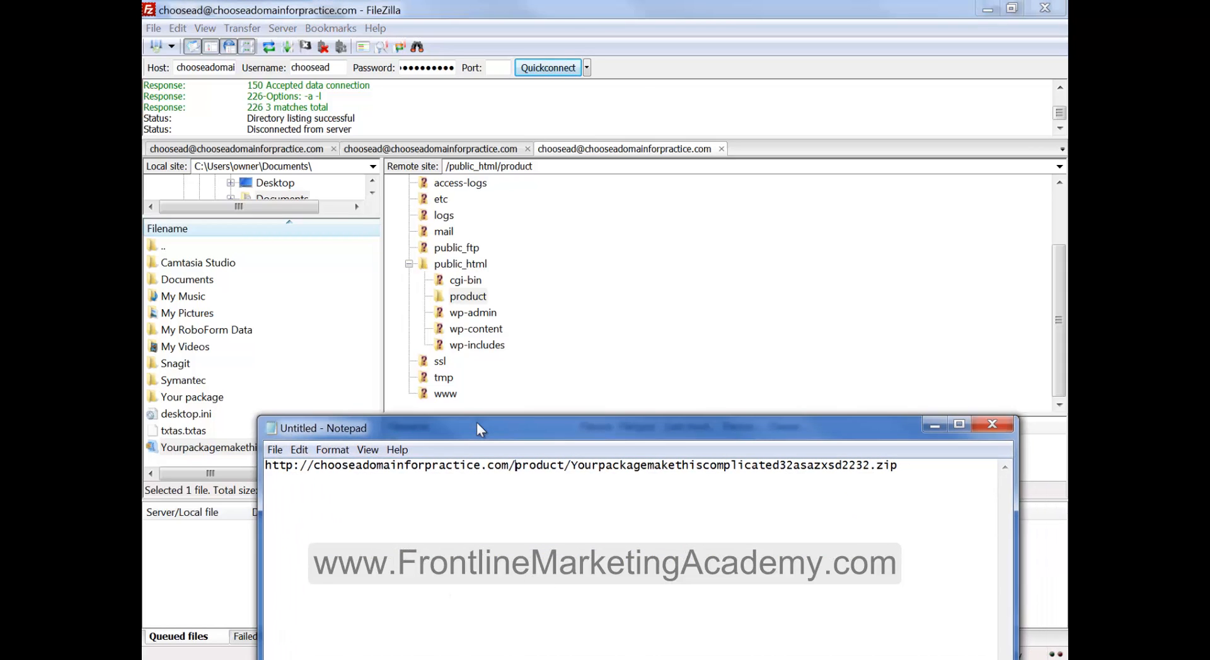
left_click_drag(266, 474, 510, 472)
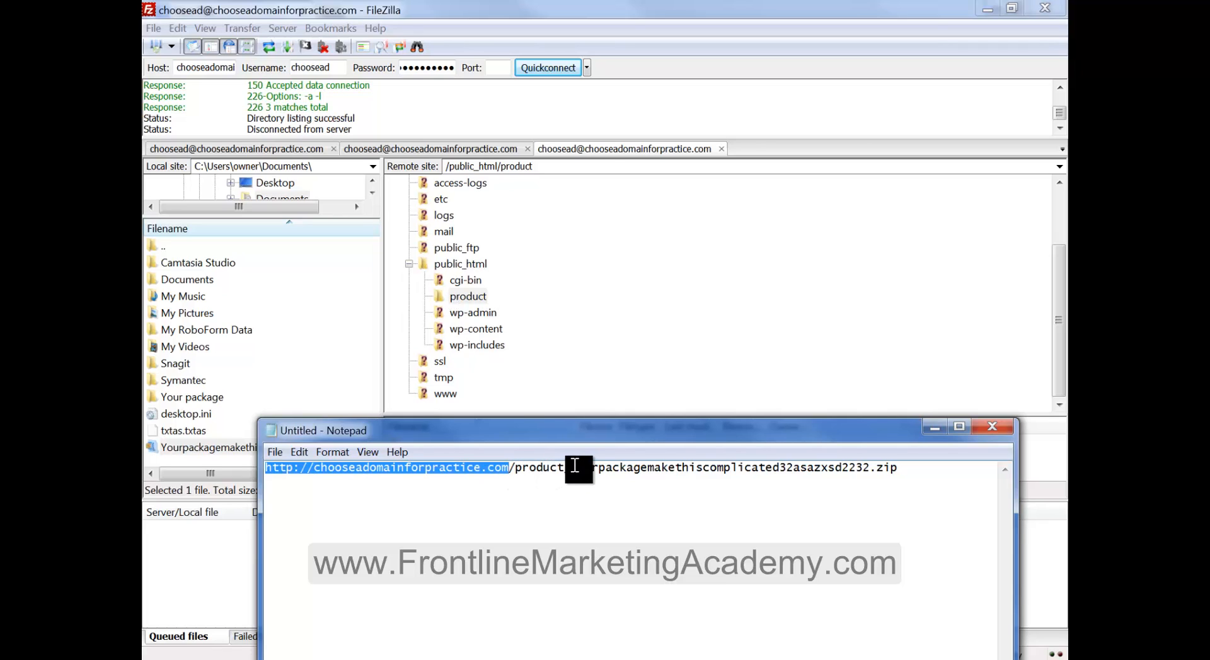
left_click(573, 469)
left_click_drag(573, 470, 902, 468)
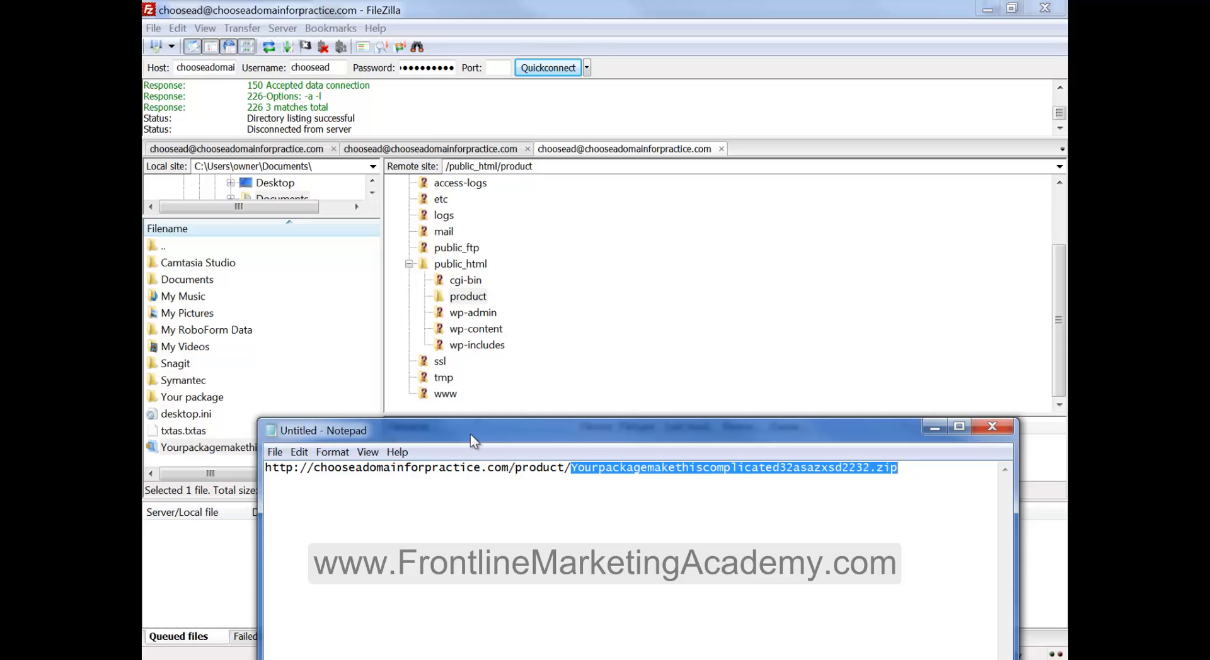
Move the Notepad window aside to check the zip package in the remote product folder, and place it back below the public_html subfolders
left_click_drag(471, 435, 596, 601)
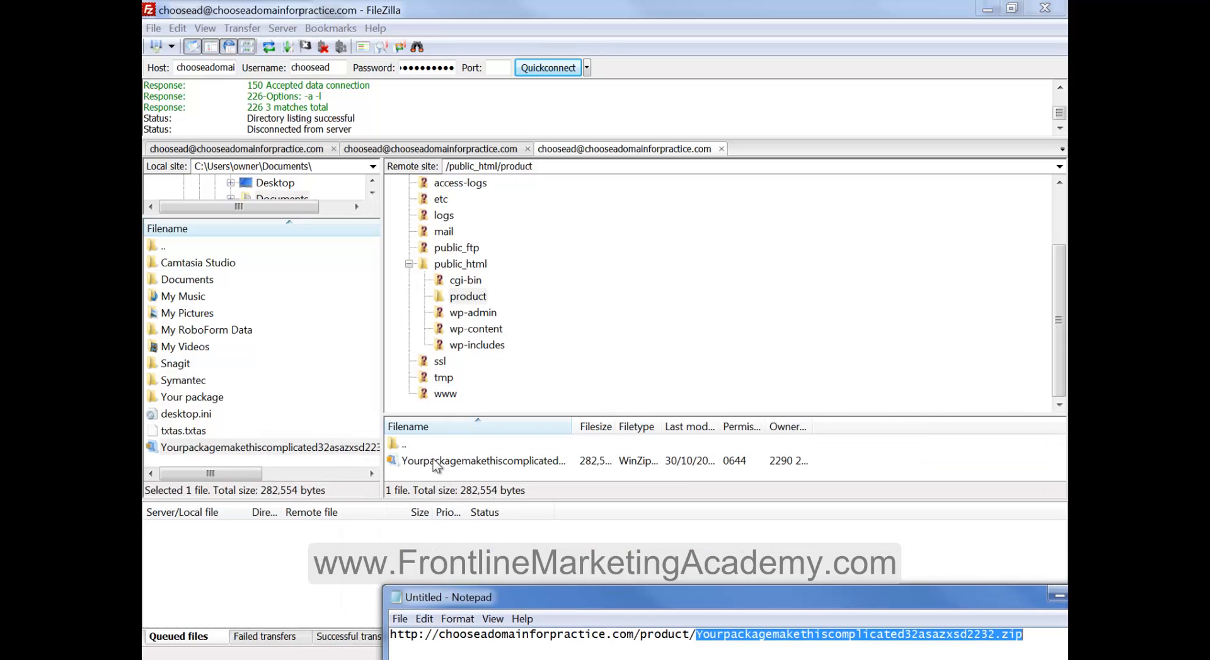
left_click_drag(509, 587, 369, 199)
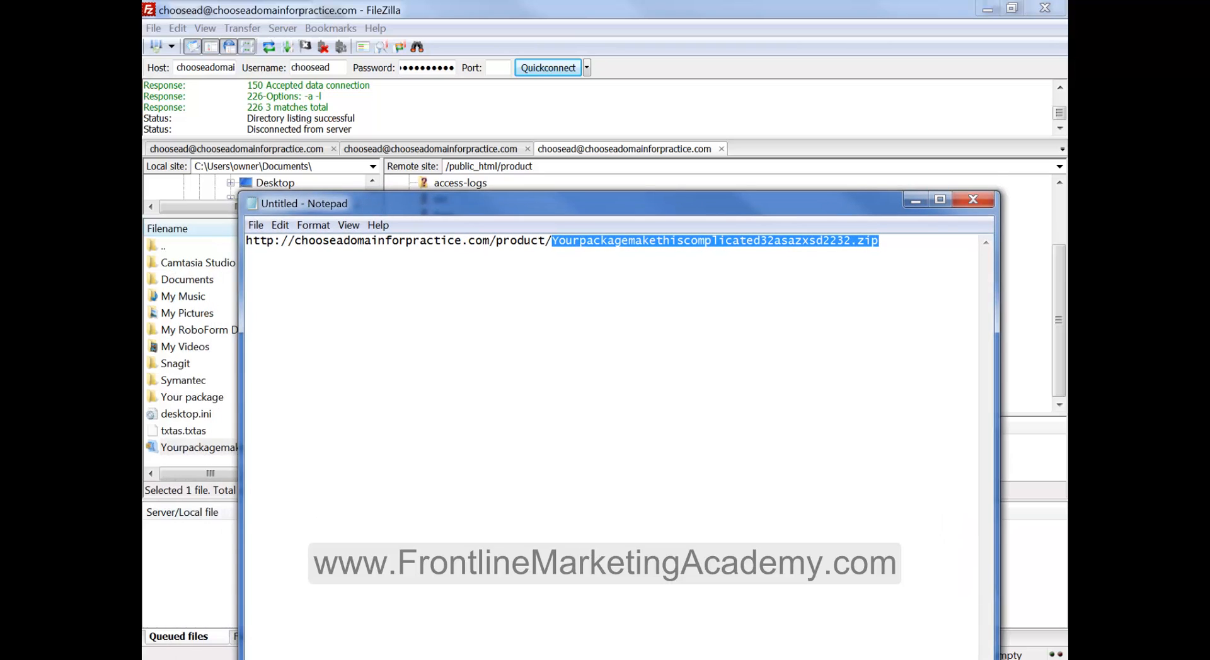
left_click_drag(784, 206, 780, 378)
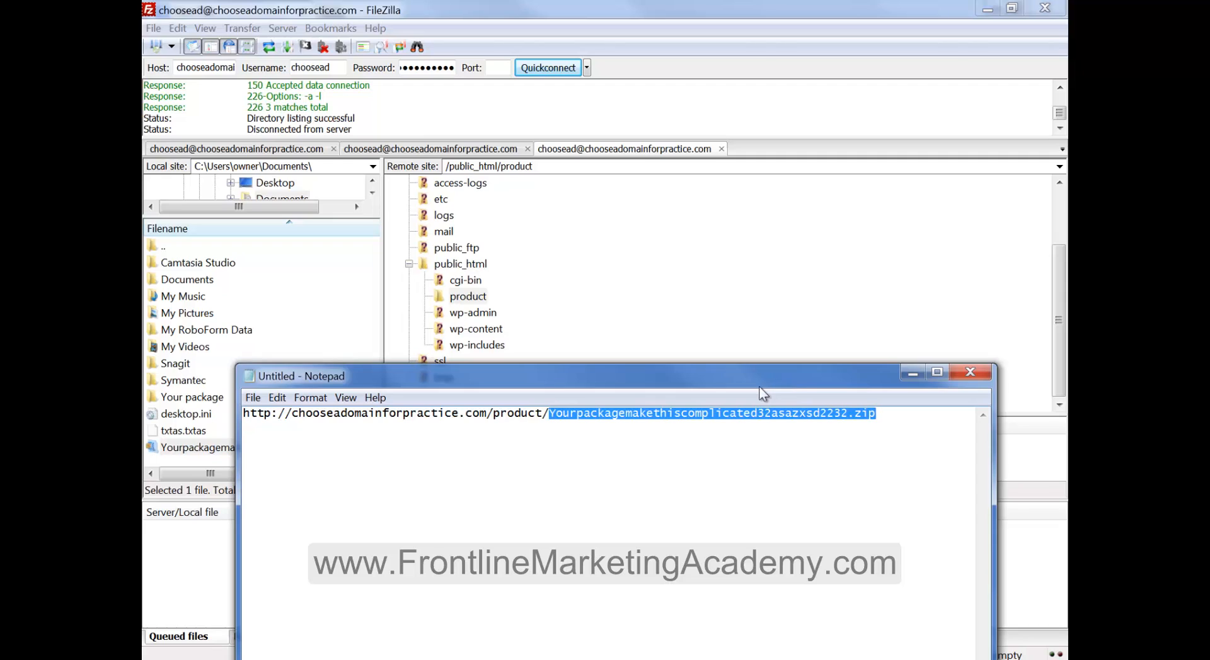